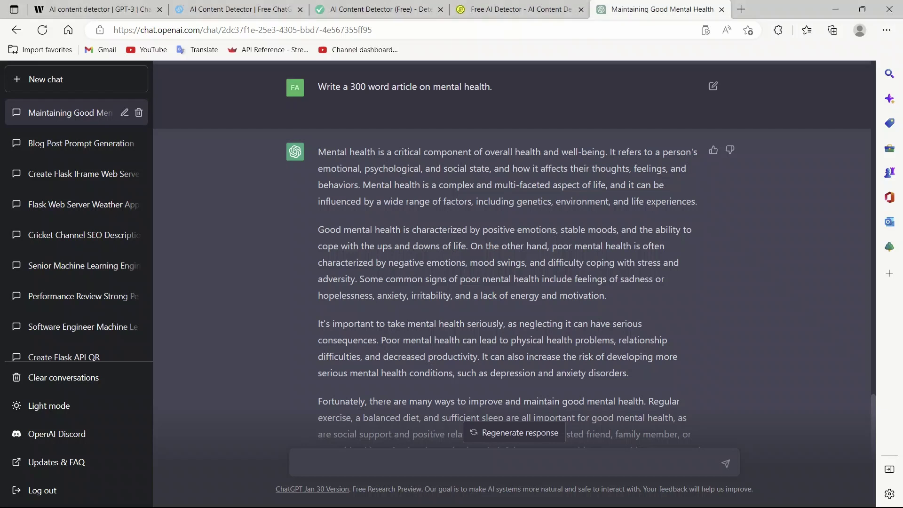
Copy the 'Write a 300 word article on mental health' request and return to Writer's detector.
left_click_drag(318, 86, 493, 86)
key("ctrl+c")
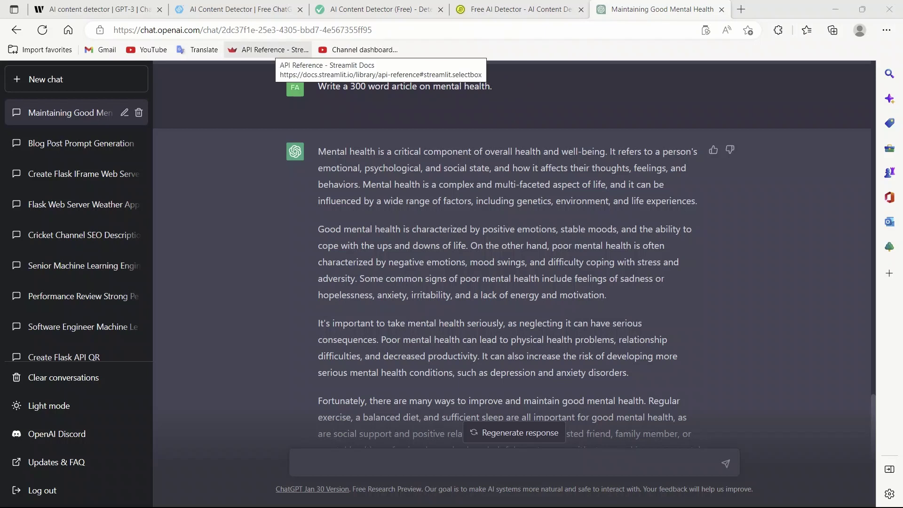
left_click(98, 9)
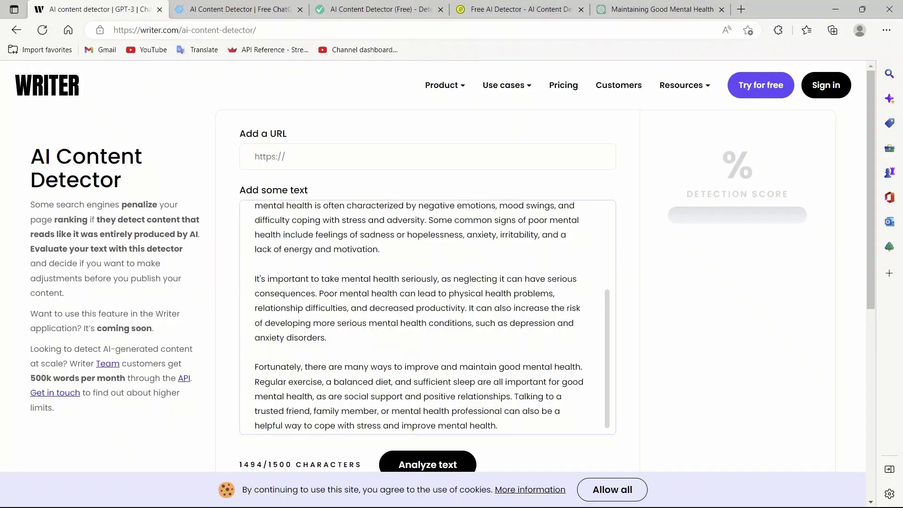
Analyze the mental-health article in Writer and highlight its 58% human-generated score.
left_click(428, 464)
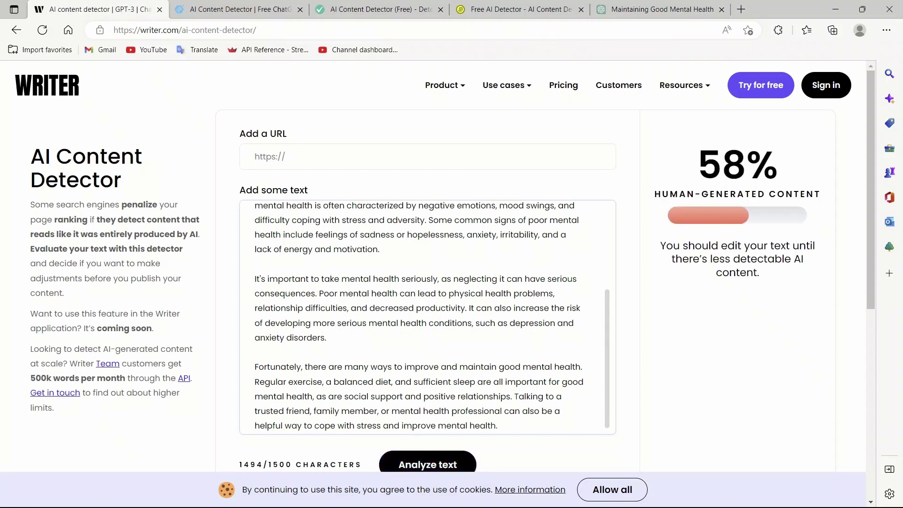
mouse_move(697, 164)
left_mouse_down()
mouse_move(779, 167)
mouse_move(820, 195)
left_mouse_up()
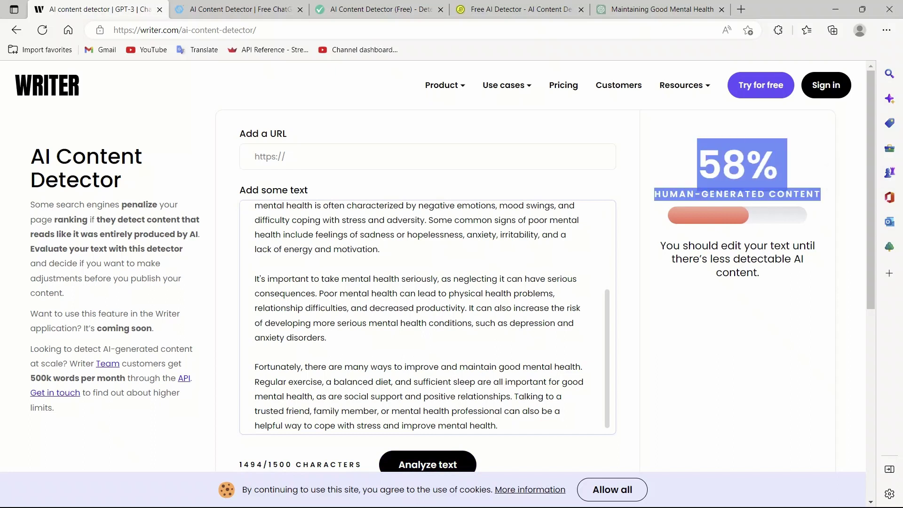
left_click_drag(698, 164, 745, 167)
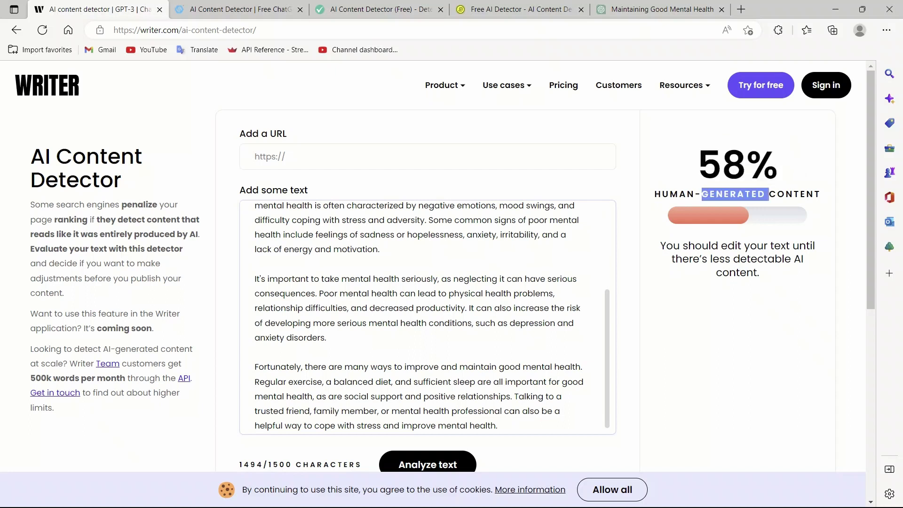
triple_click(737, 193)
key("ctrl+Tab")
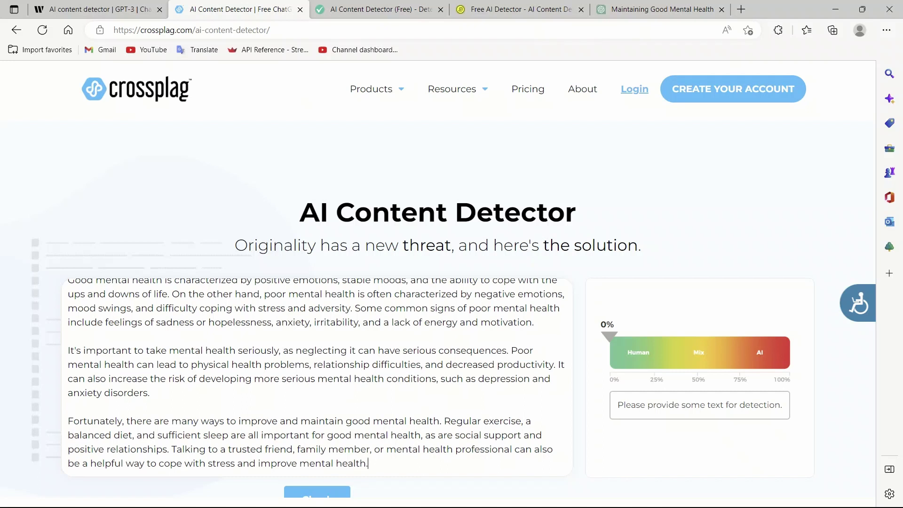
Run Crossplag's AI check on the article and highlight its 100% mainly-AI verdict.
scroll(317, 368, "down", 3)
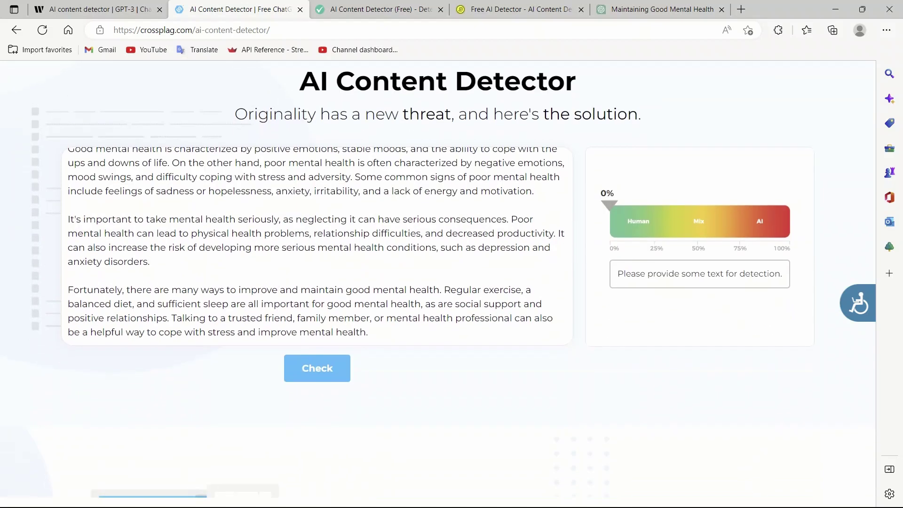
left_click(317, 368)
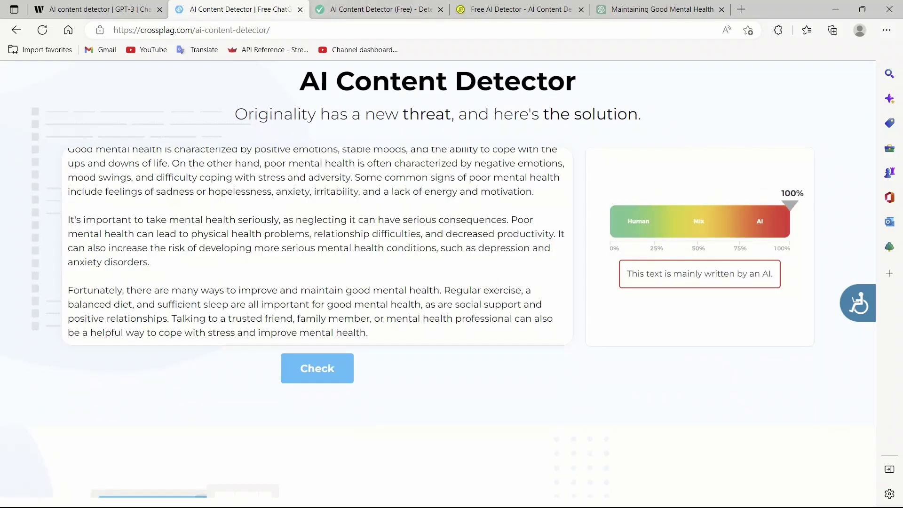
left_click_drag(627, 273, 772, 274)
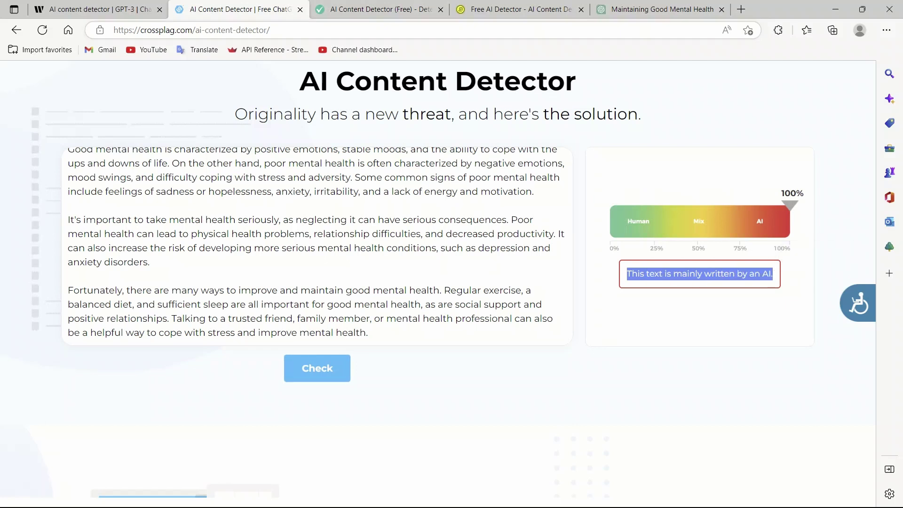
key("ctrl+Tab")
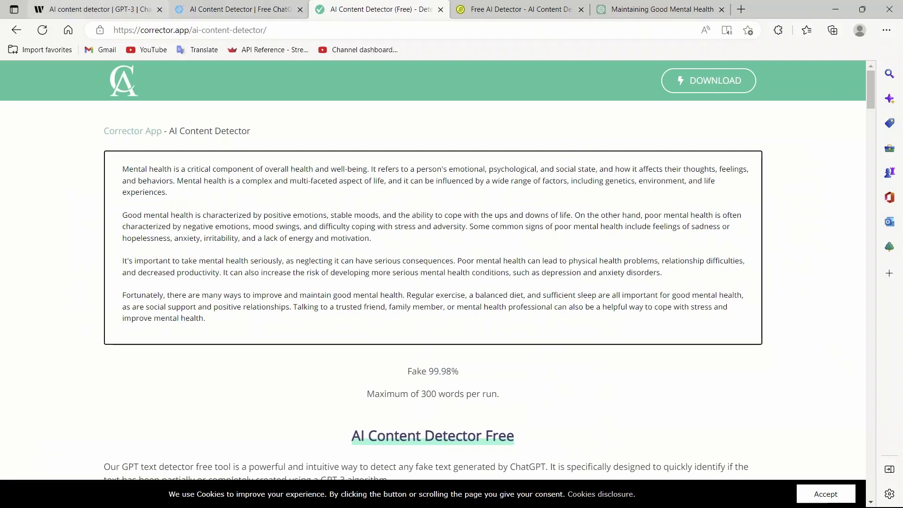
Highlight the pasted article and its Fake 99.98% rating in Corrector App.
key("Tab")
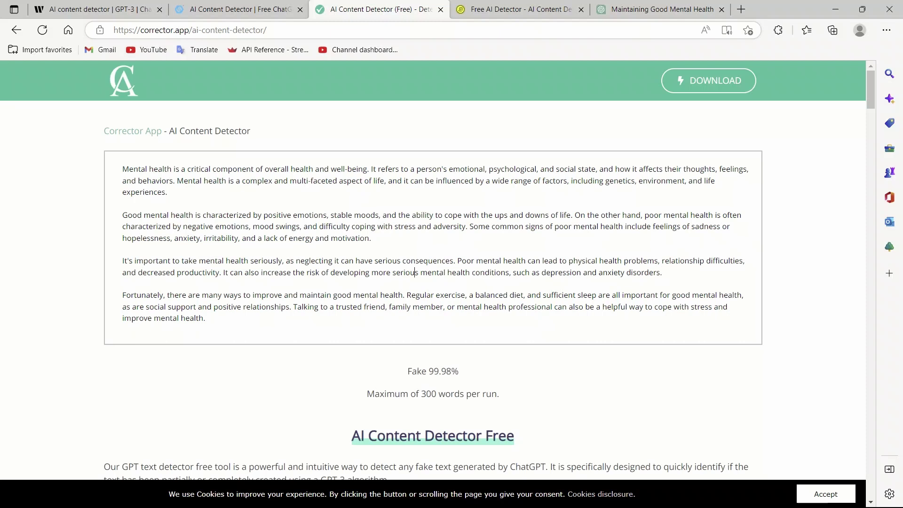
left_click_drag(206, 318, 123, 169)
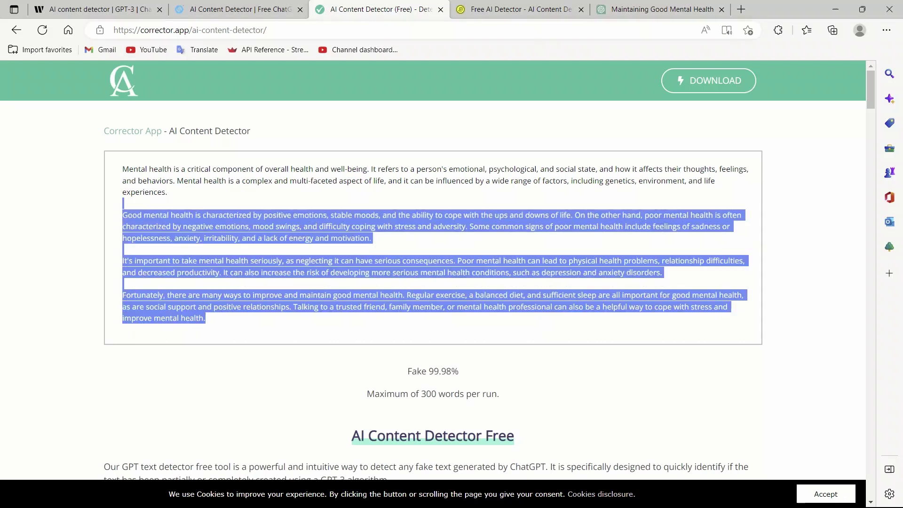
triple_click(429, 370)
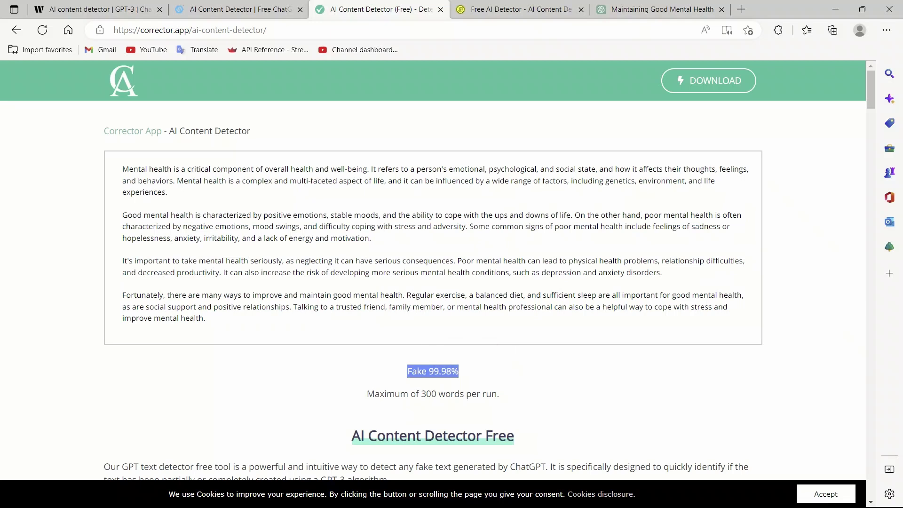
left_click(123, 283)
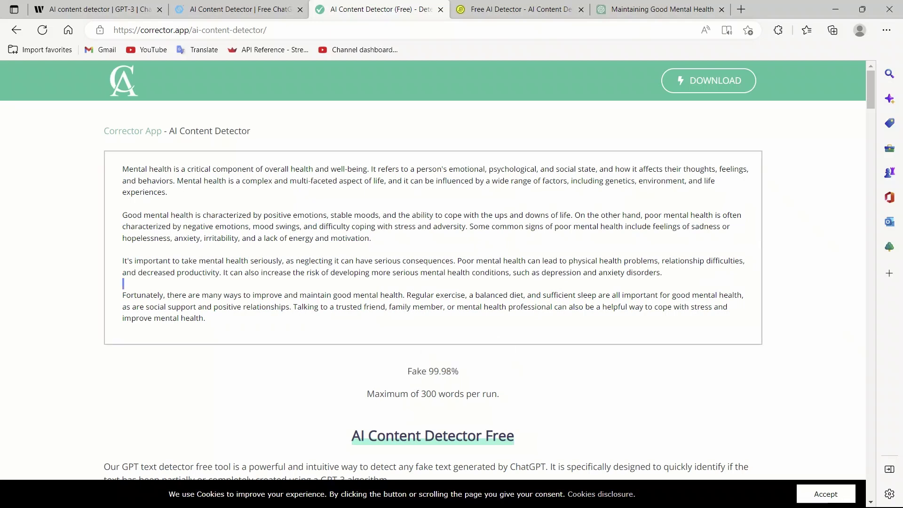
key("ctrl+Tab")
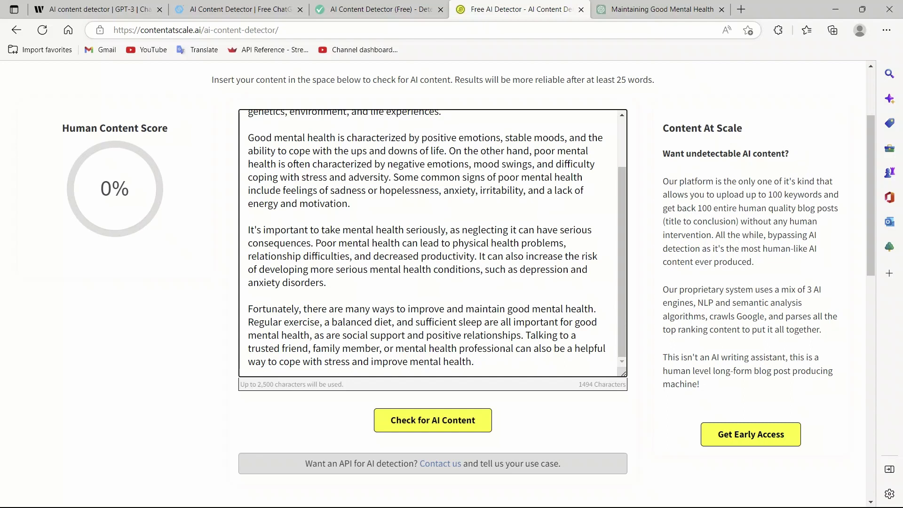
Check the article in Content at Scale and highlight its 0% human, Obviously AI verdict.
left_click(433, 420)
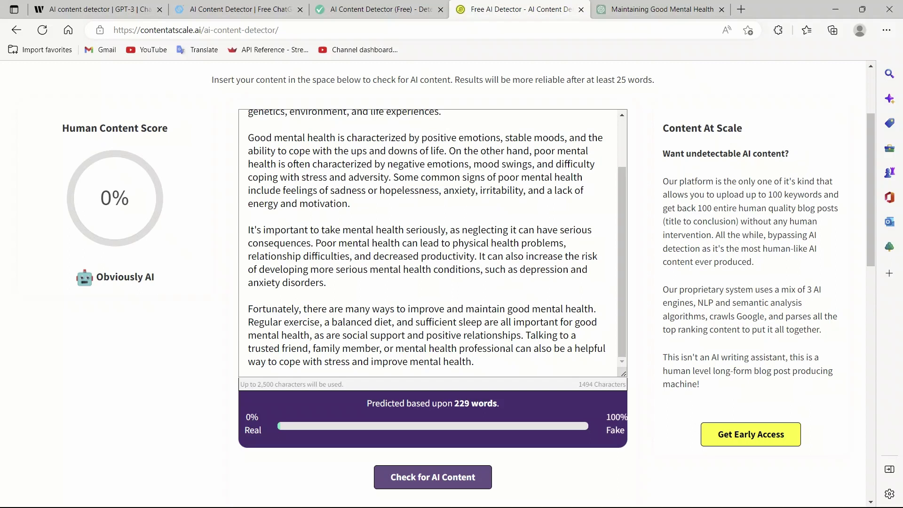
triple_click(124, 277)
left_click(423, 245)
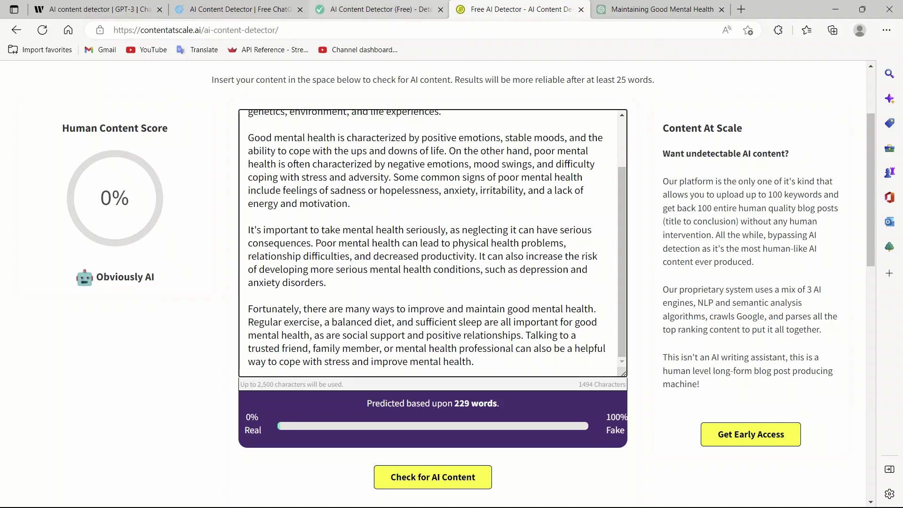
key("ctrl+shift+Tab")
key("ctrl+shift+Tab")
key("ctrl+shift+Tab")
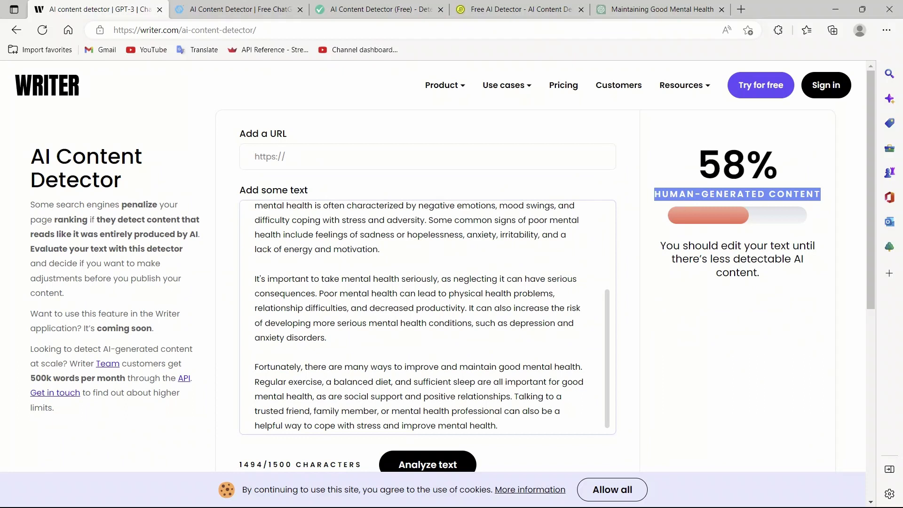
key("ctrl+shift+Tab")
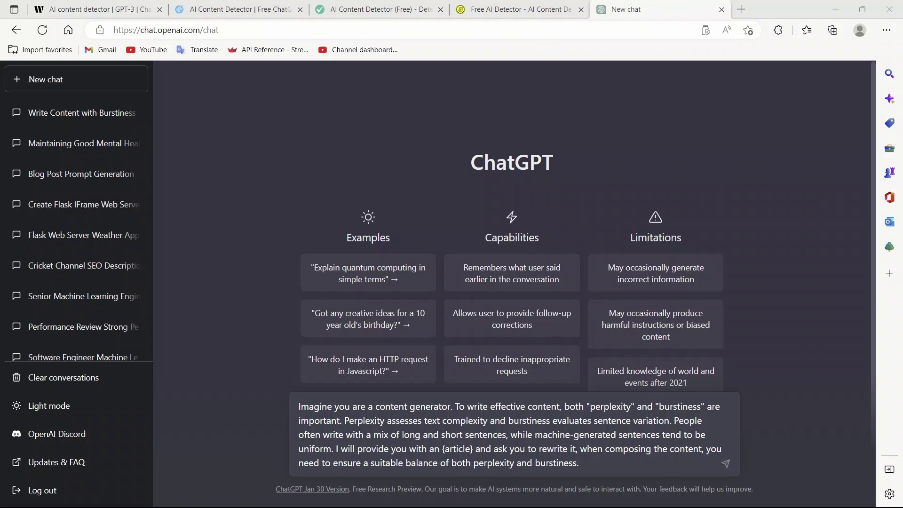
Highlight the whole rewrite prompt, its opening sentence, and the perplexity and burstiness terms.
left_click_drag(298, 407, 581, 463)
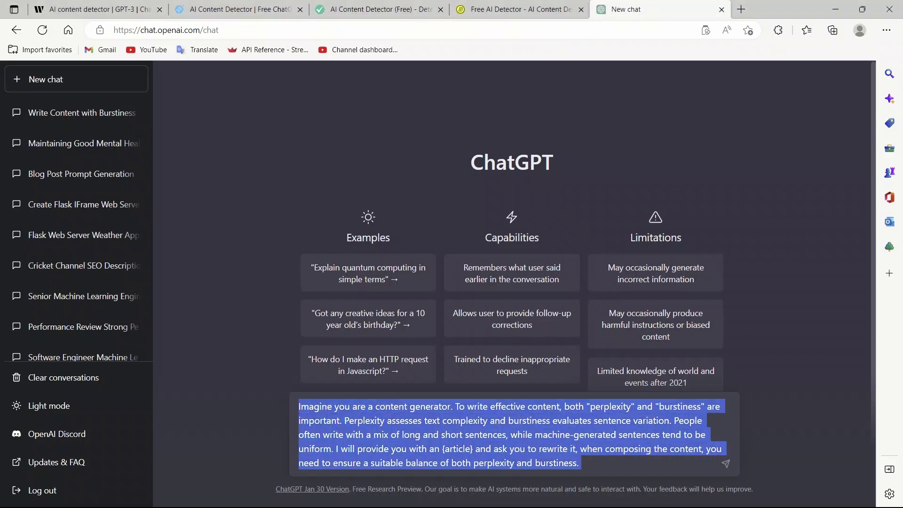
left_click(413, 421)
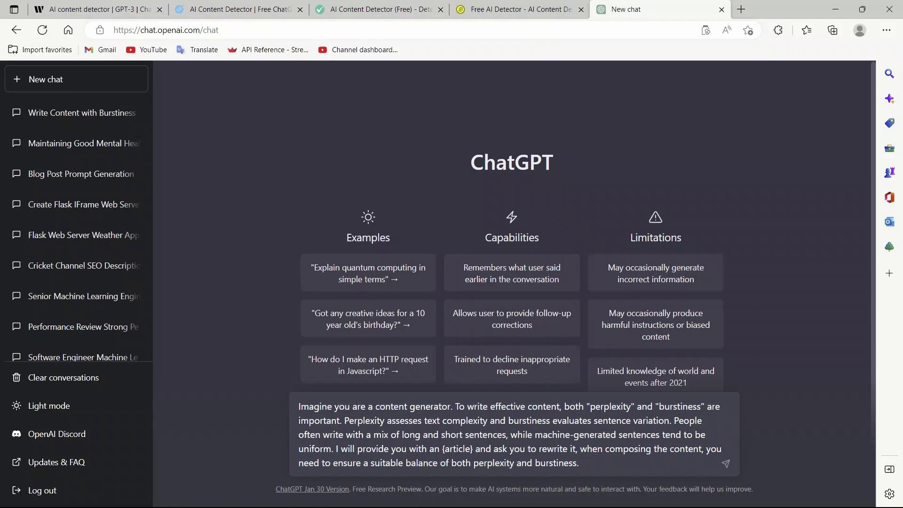
left_click_drag(298, 406, 452, 406)
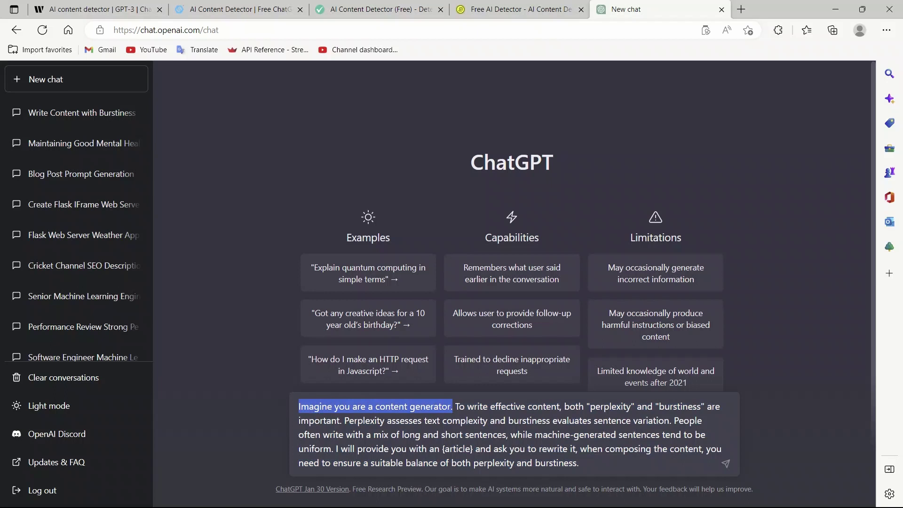
left_click(465, 420)
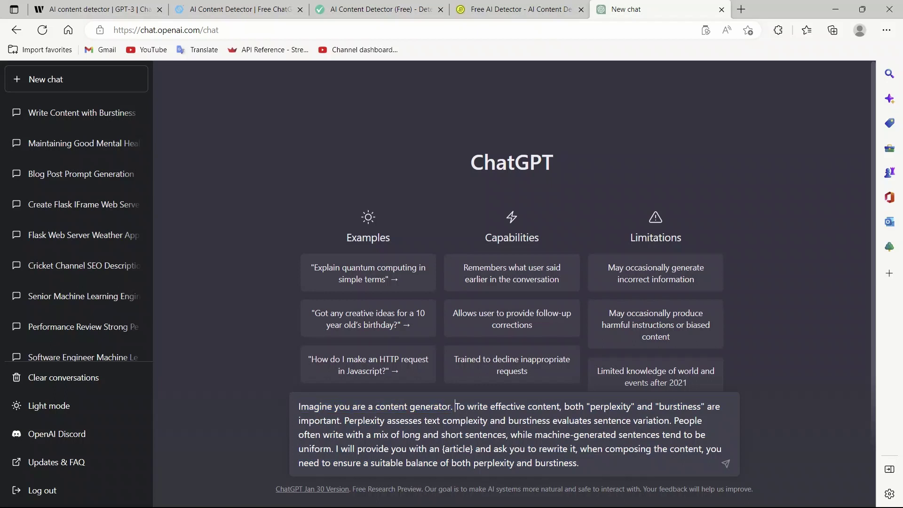
left_click_drag(456, 406, 596, 407)
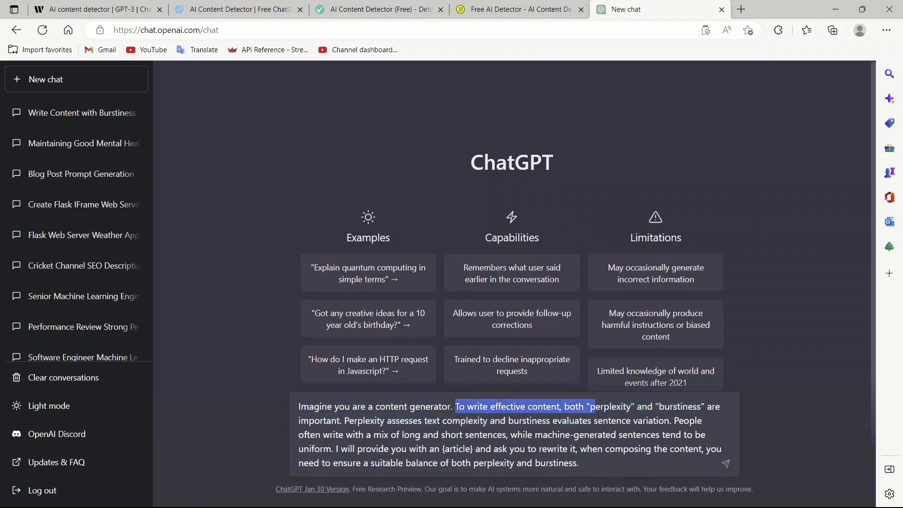
mouse_move(595, 407)
left_mouse_down()
mouse_move(697, 407)
mouse_move(345, 420)
left_mouse_up()
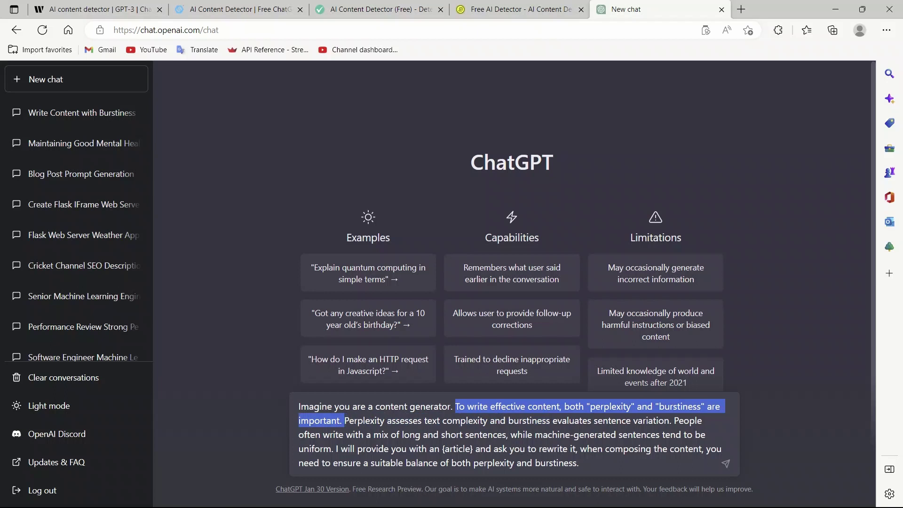
double_click(609, 406)
double_click(679, 406)
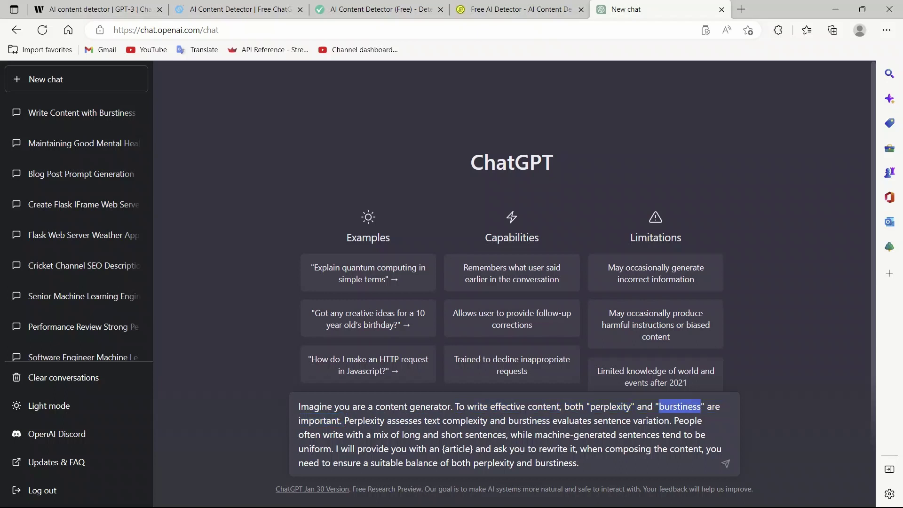
Highlight the prompt's sentences defining perplexity and burstiness and contrasting human versus machine writing.
left_click(344, 420)
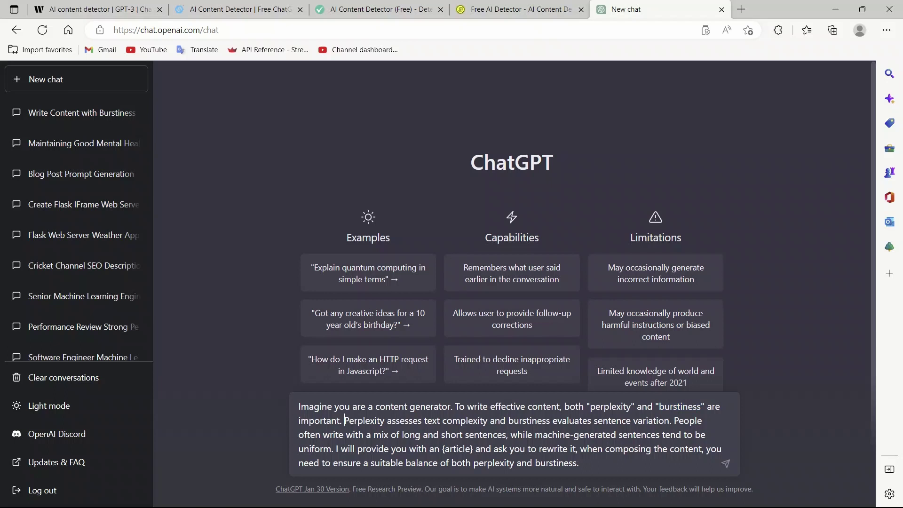
left_click_drag(344, 420, 487, 420)
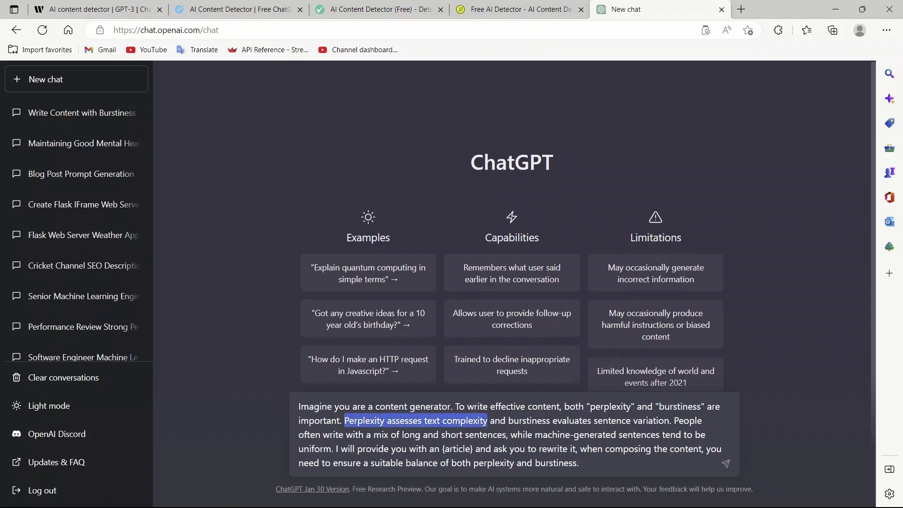
left_click_drag(487, 420, 671, 420)
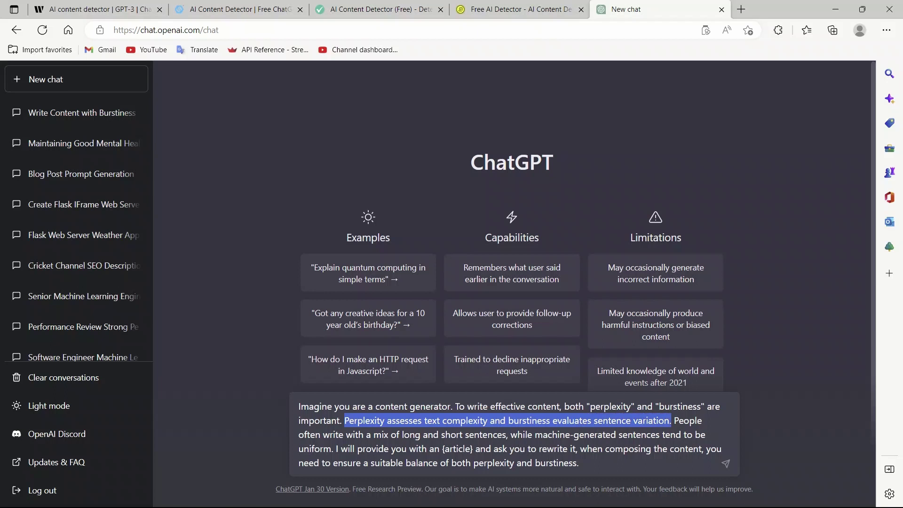
double_click(529, 420)
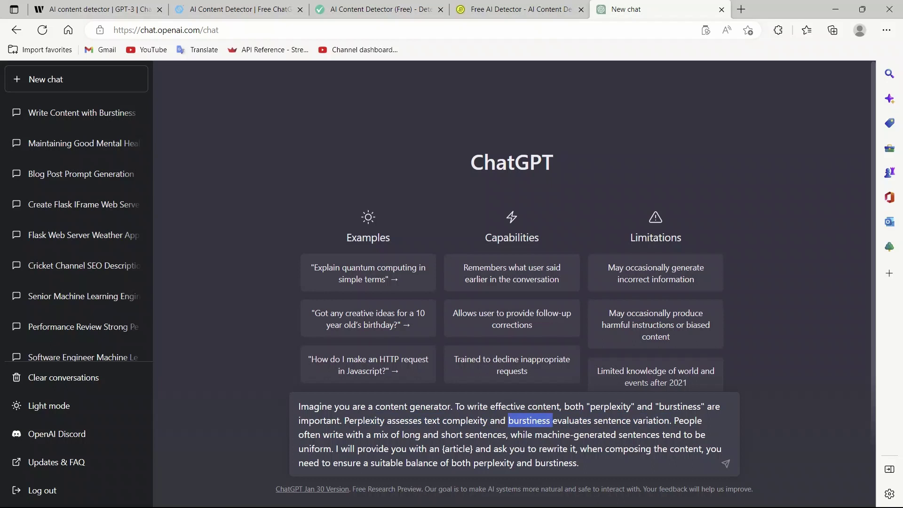
left_click(670, 420)
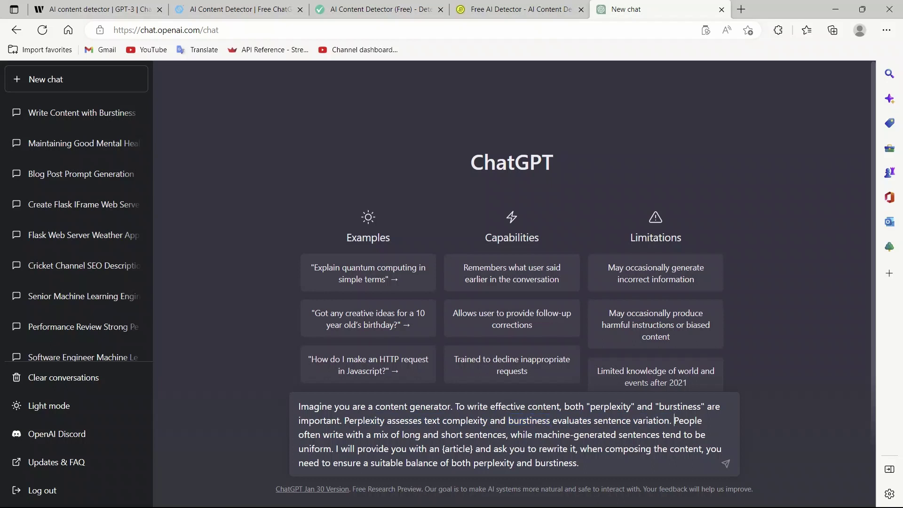
mouse_move(674, 421)
left_mouse_down()
mouse_move(415, 434)
mouse_move(701, 435)
mouse_move(333, 448)
left_mouse_up()
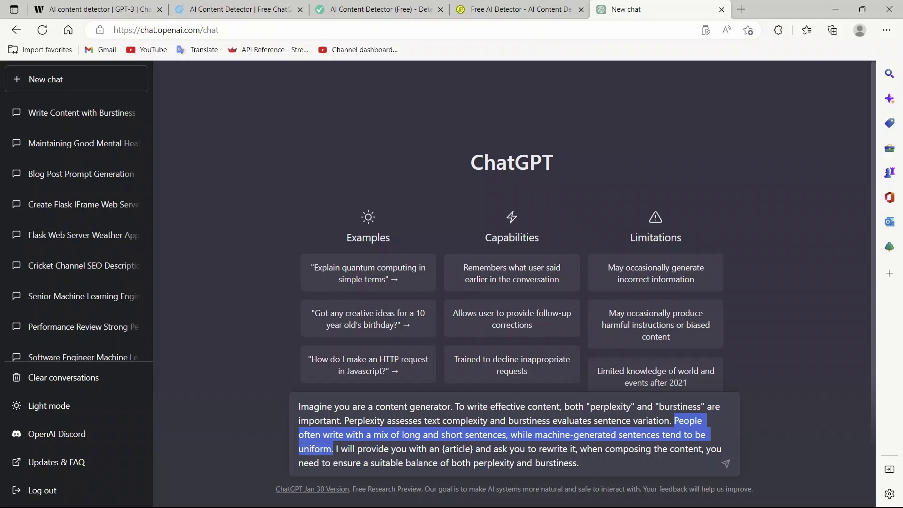
left_click(360, 449)
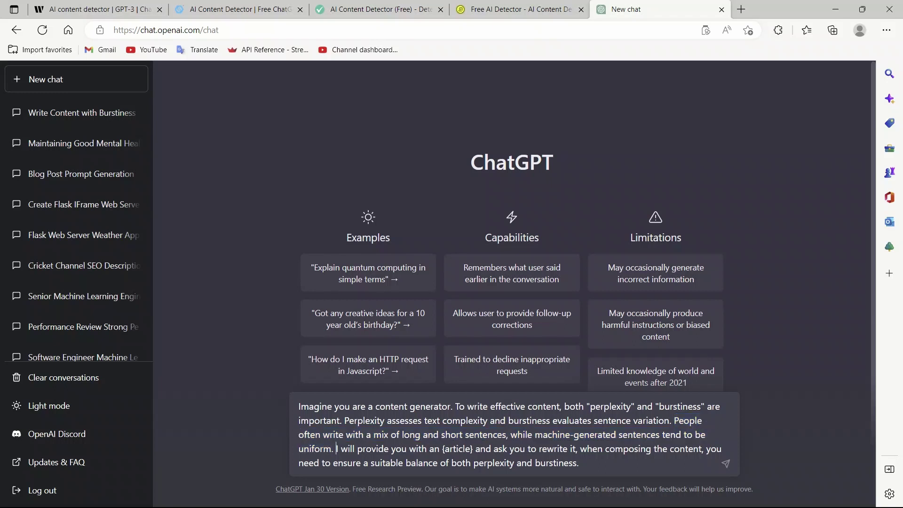
left_click_drag(337, 448, 345, 420)
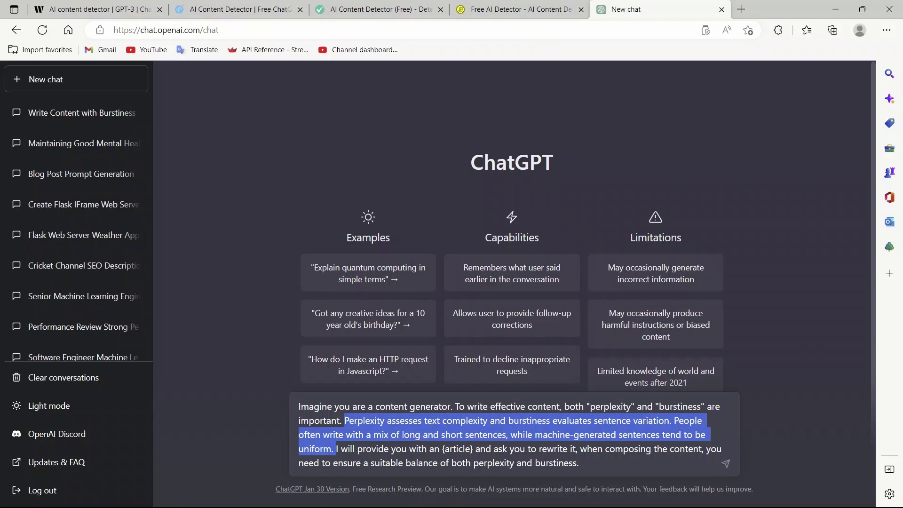
left_click(409, 449)
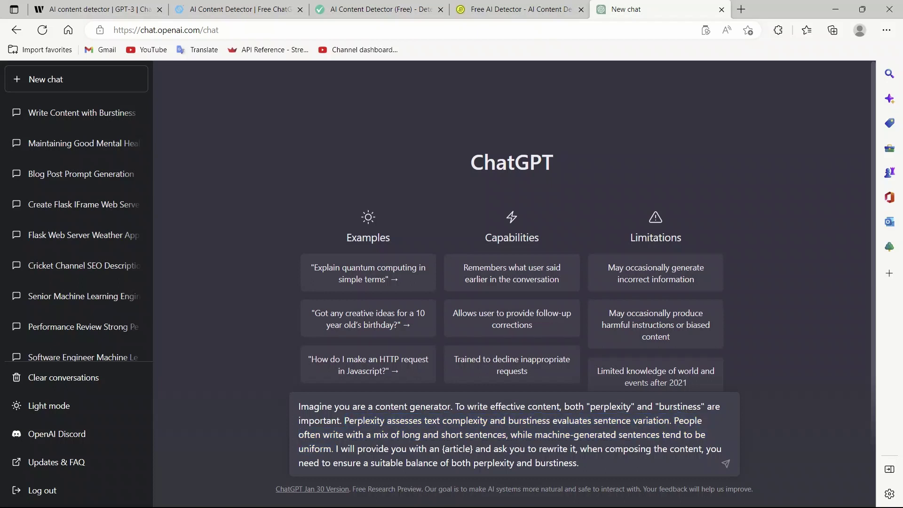
left_click_drag(333, 448, 572, 449)
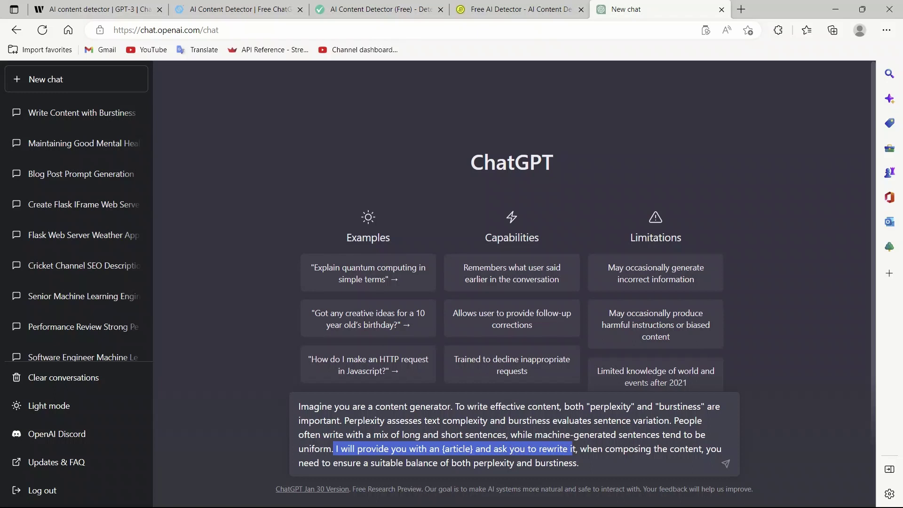
left_click_drag(370, 463, 581, 462)
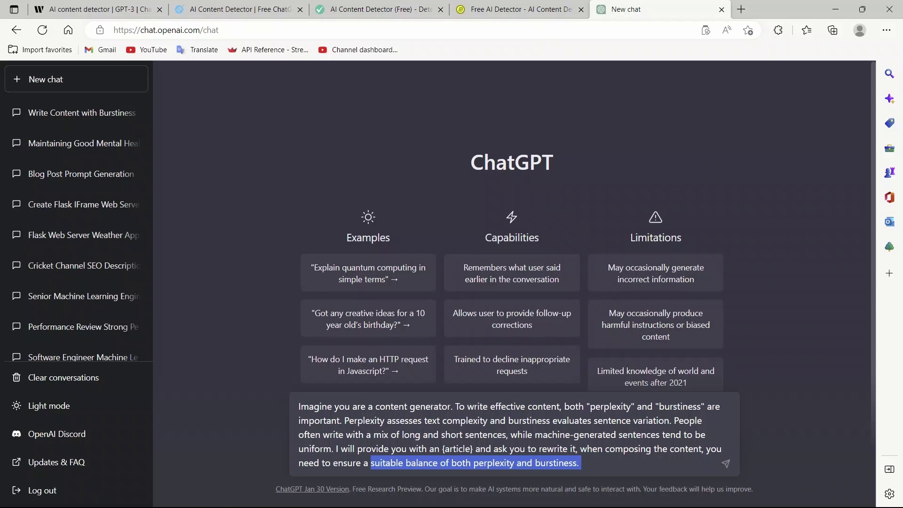
key("alt+Tab")
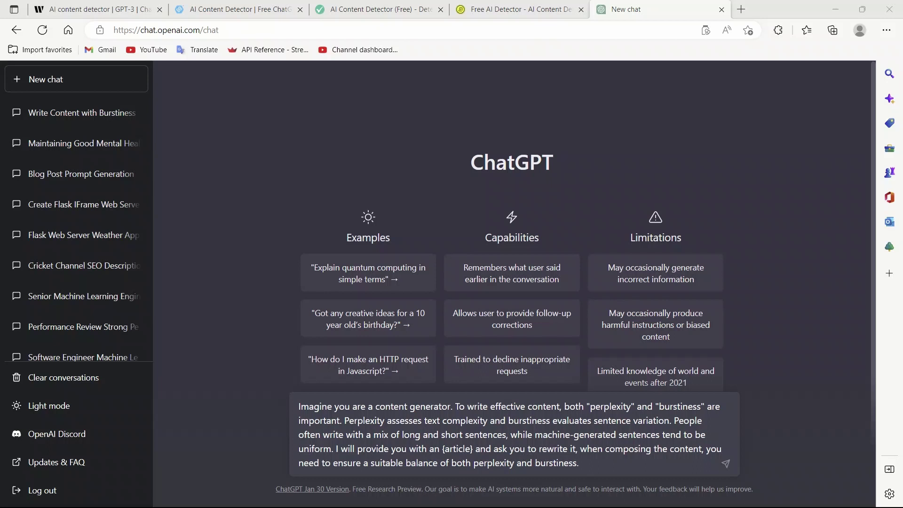
left_click_drag(299, 406, 458, 406)
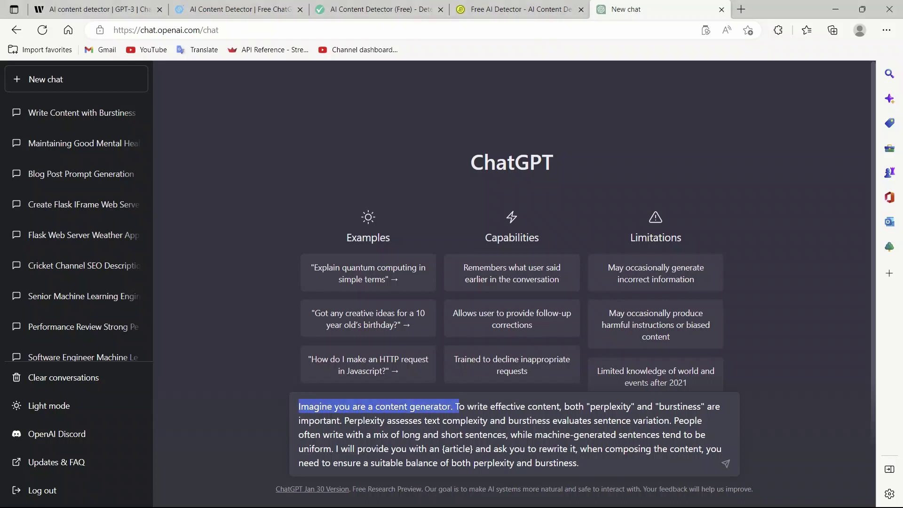
left_click(458, 406)
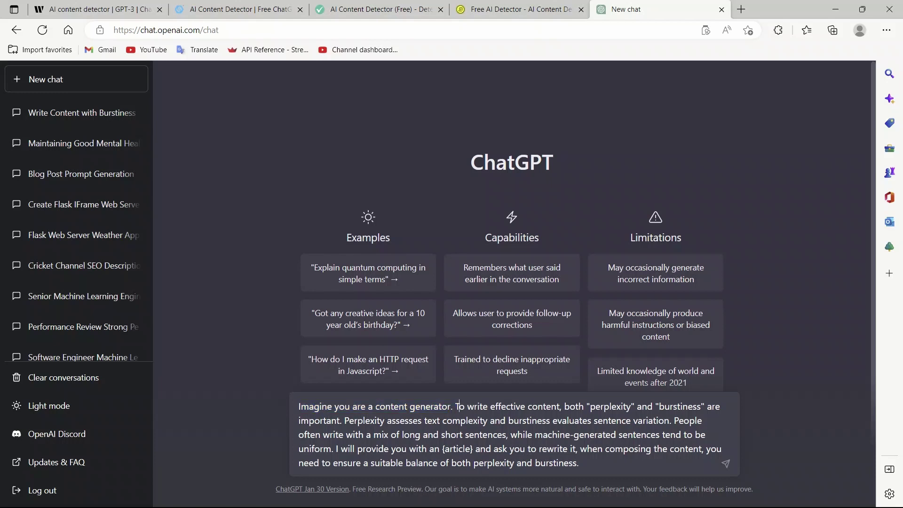
mouse_move(459, 406)
left_mouse_down()
mouse_move(470, 448)
mouse_move(335, 448)
left_mouse_up()
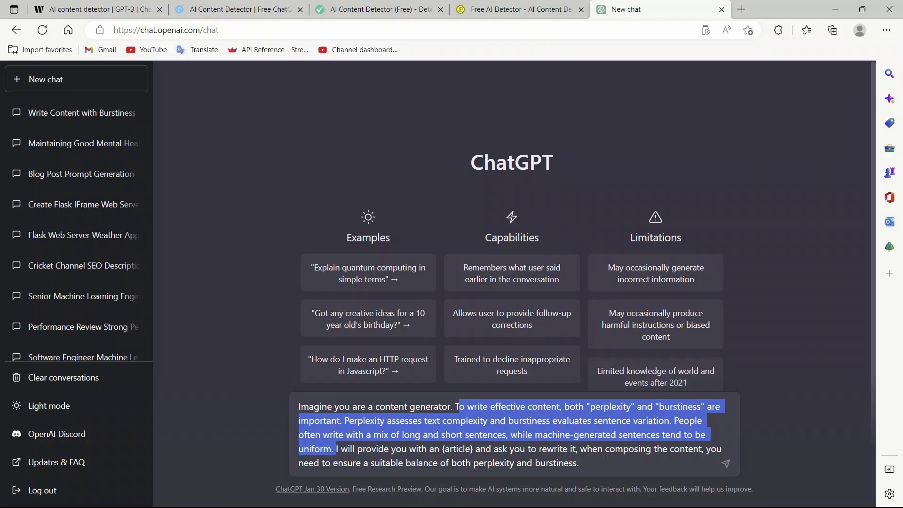
left_click(438, 462)
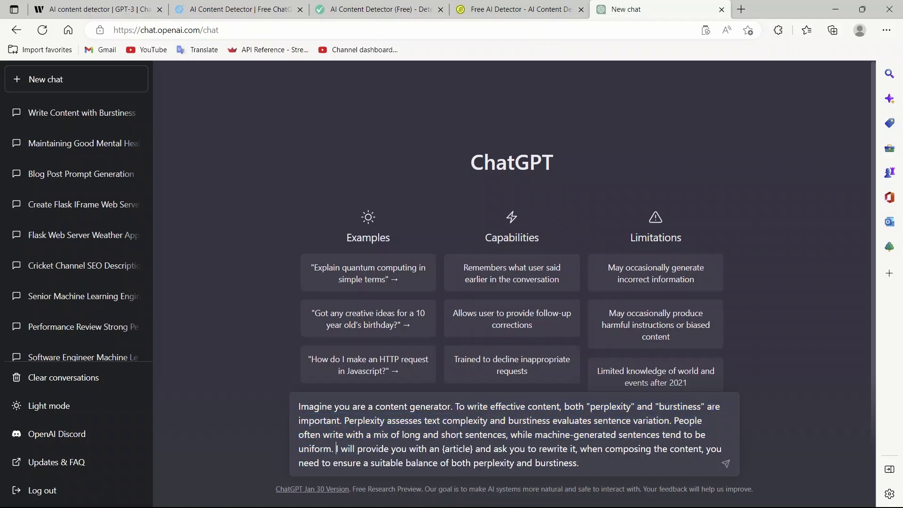
mouse_move(337, 448)
left_mouse_down()
mouse_move(542, 448)
mouse_move(582, 462)
left_mouse_up()
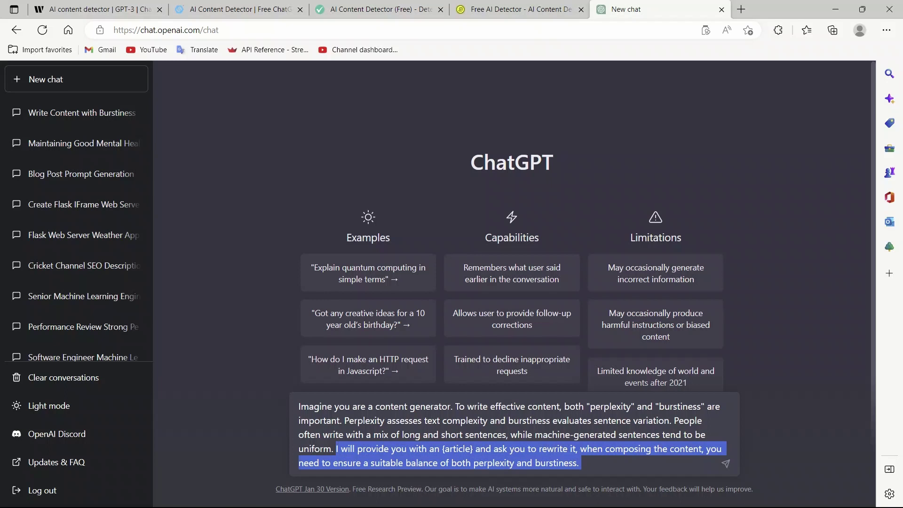
key("Right")
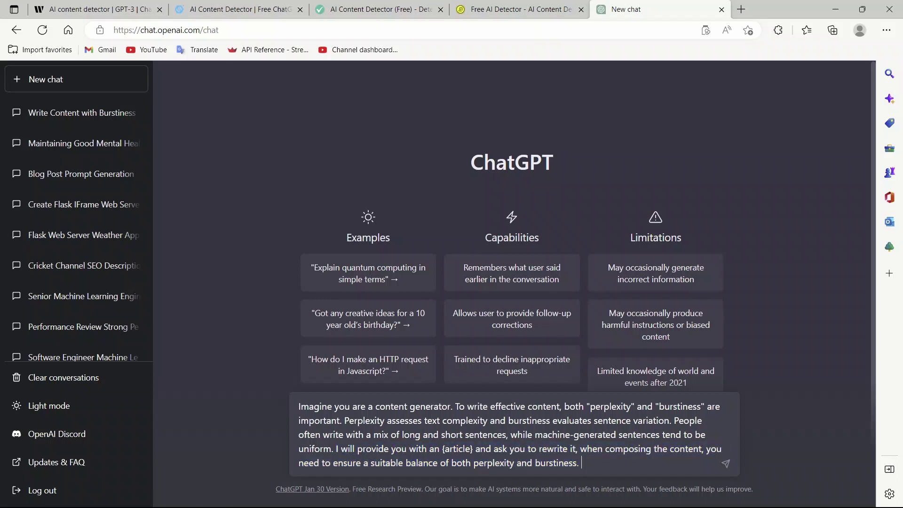
Send the prompt and highlight ChatGPT's sample paragraph about balancing perplexity and burstiness.
key("Return")
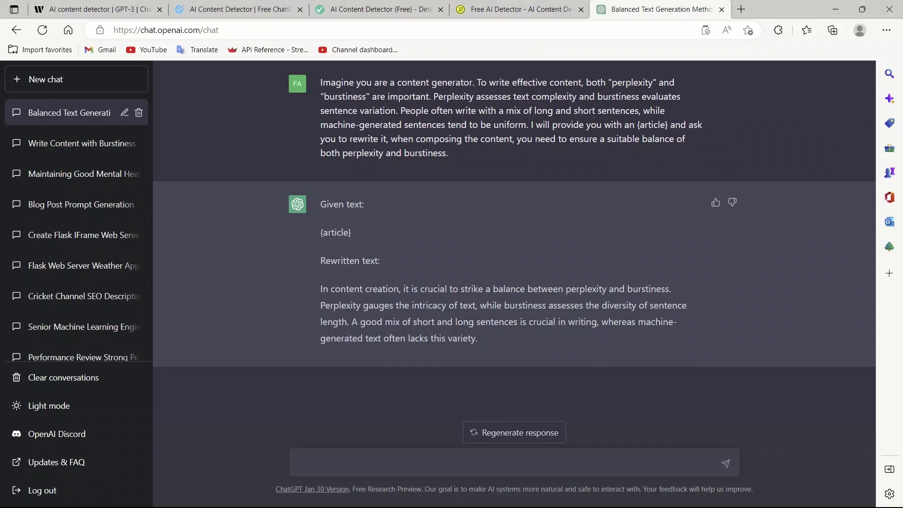
left_click_drag(320, 289, 478, 339)
left_click_drag(417, 289, 437, 305)
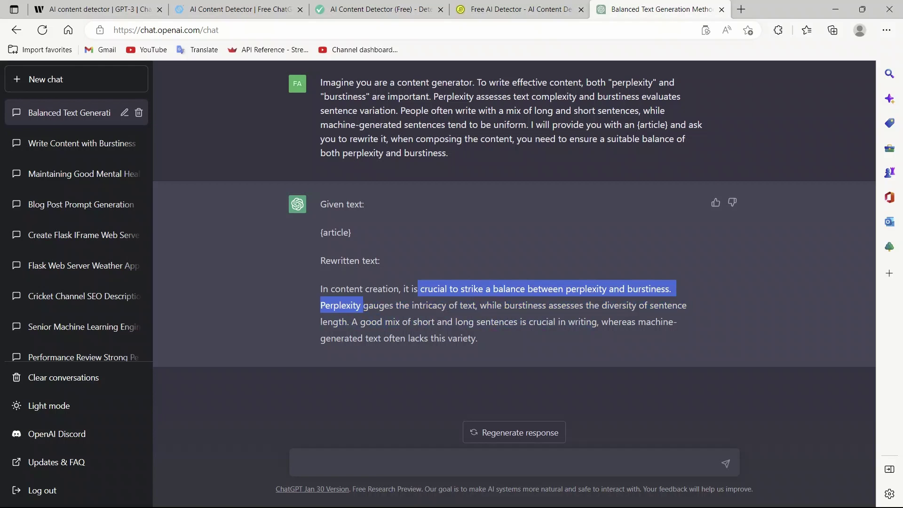
mouse_move(437, 305)
left_mouse_down()
mouse_move(369, 305)
mouse_move(477, 306)
left_mouse_up()
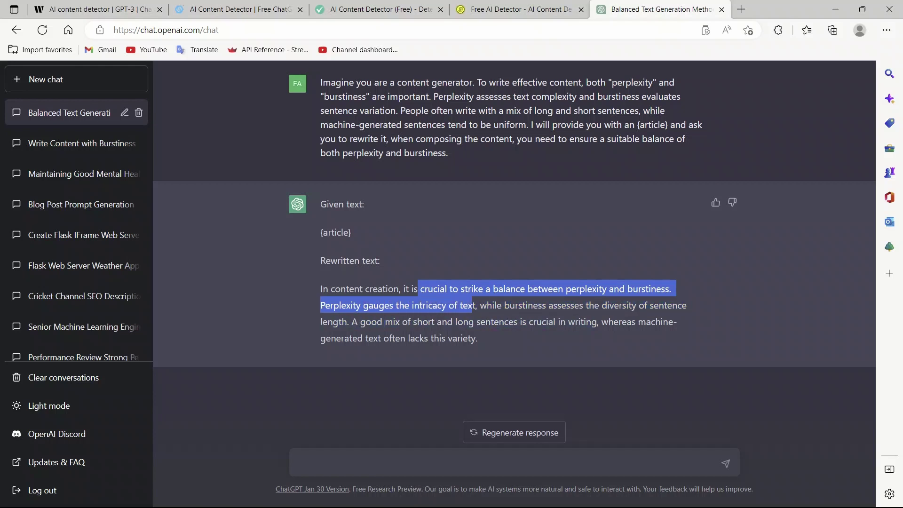
mouse_move(477, 305)
left_mouse_down()
mouse_move(689, 306)
mouse_move(351, 321)
mouse_move(599, 322)
mouse_move(478, 338)
left_mouse_up()
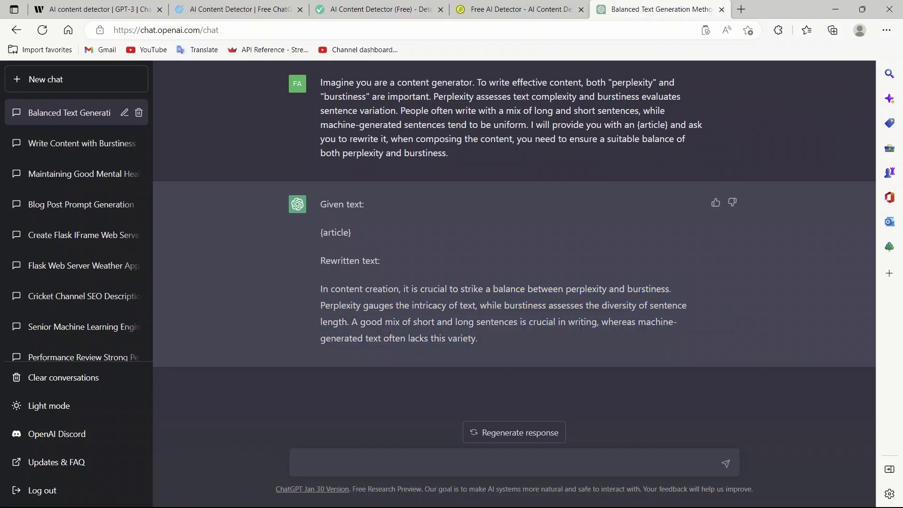
triple_click(447, 321)
key("ctrl+c")
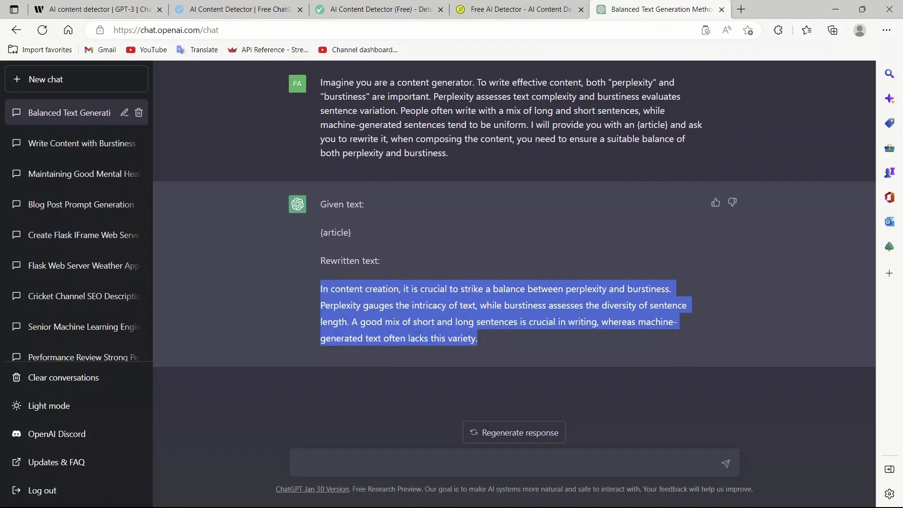
left_click(298, 463)
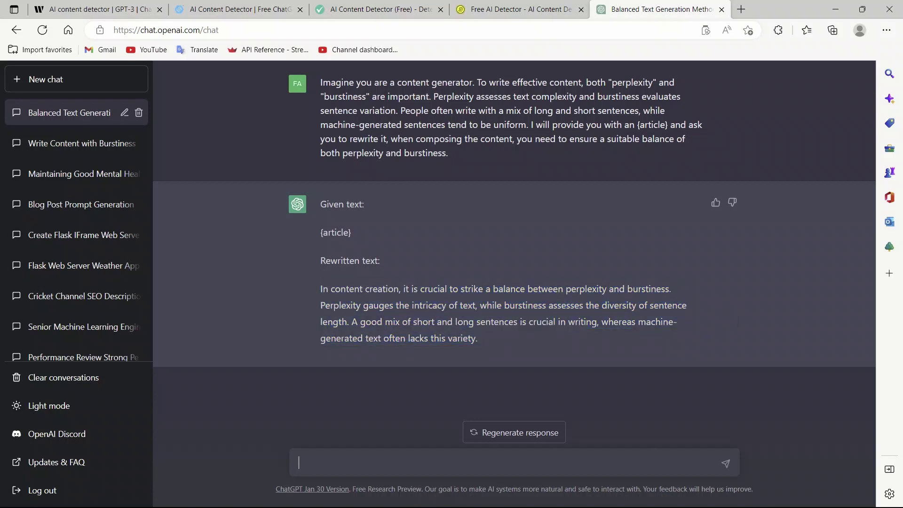
Send 'Rewrite this article' followed by the quoted mental-health article.
type("Re")
type("writet th")
key("BackSpace")
key("BackSpace")
key("BackSpace")
key("BackSpace")
type("this ar")
type("ticle")
key("shift+Return")
type("\"")
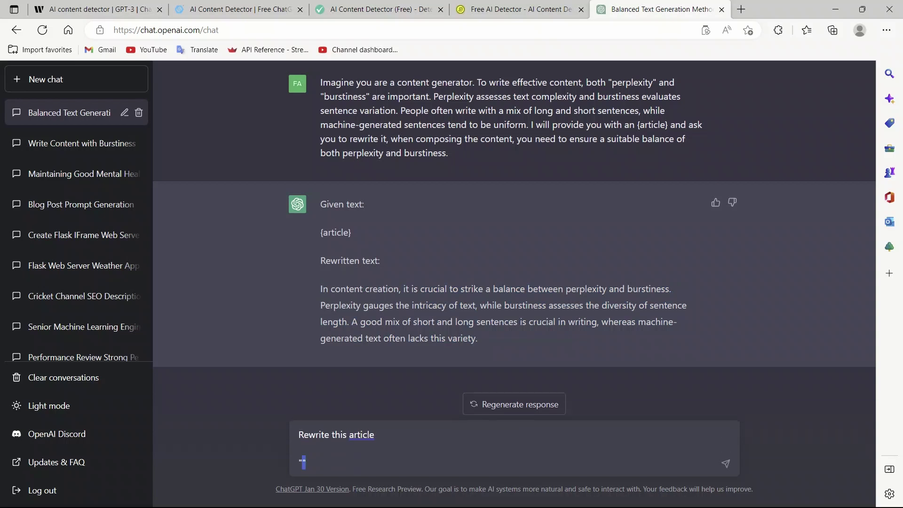
left_click(303, 462)
key("ctrl+v")
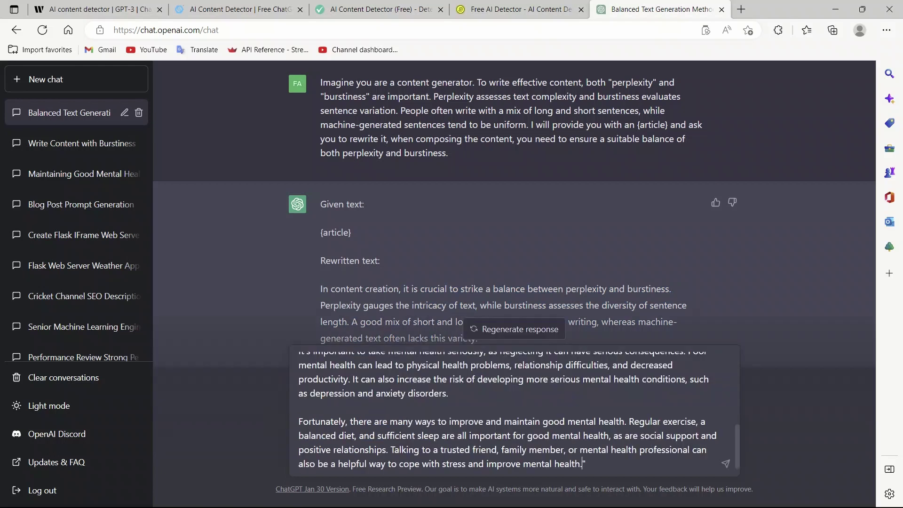
key("Return")
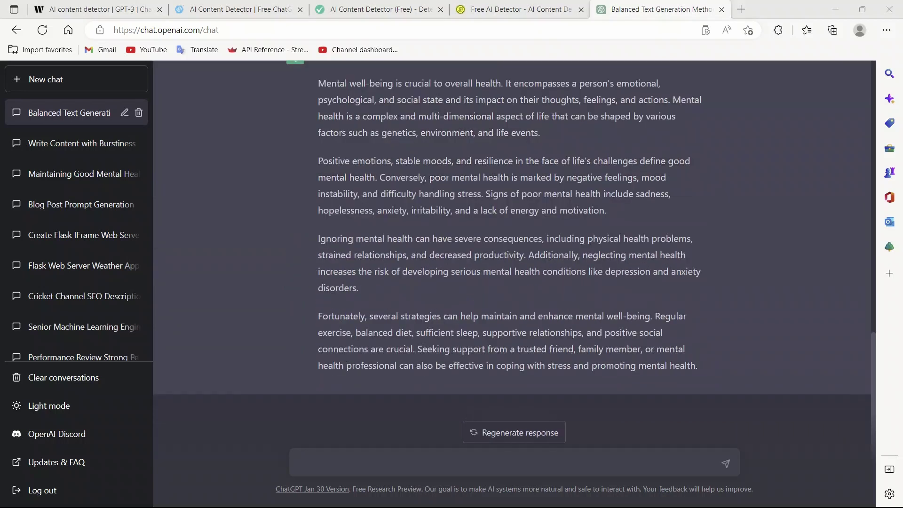
Copy the full rewritten article from ChatGPT's reply.
scroll(512, 235, "up", 2)
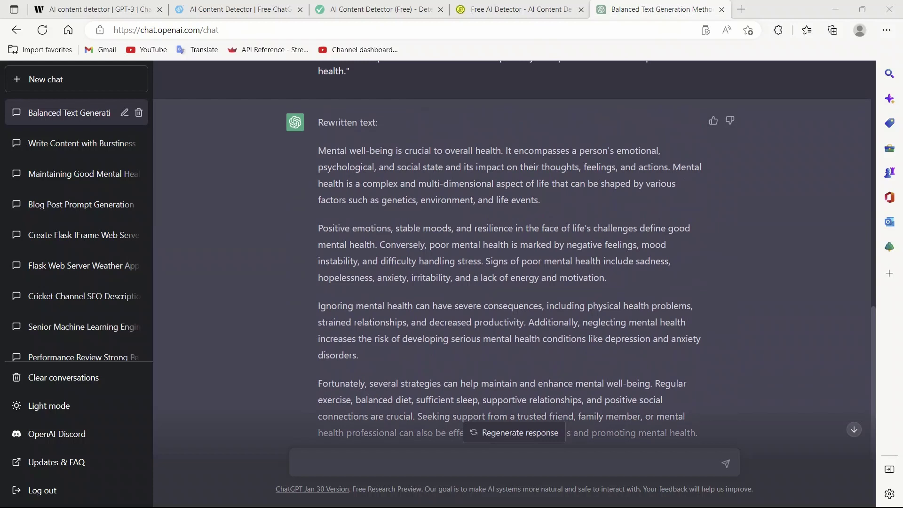
left_click_drag(318, 150, 697, 365)
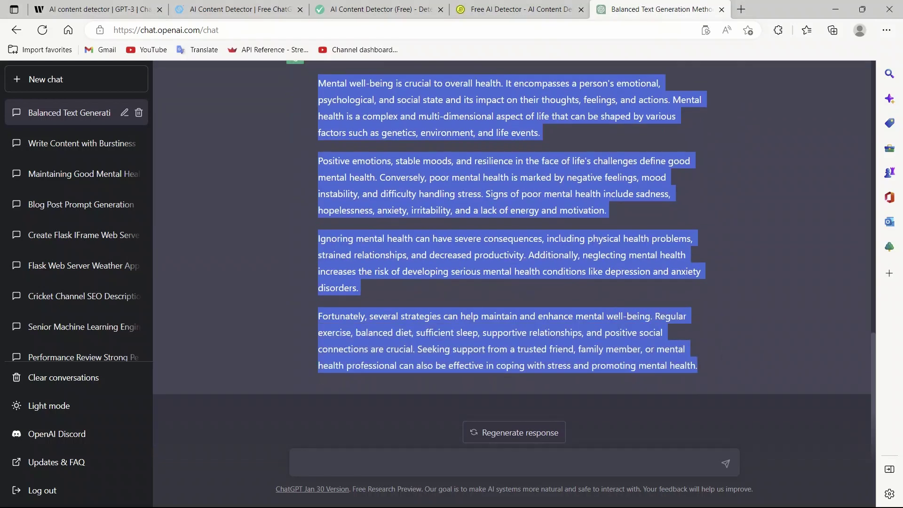
key("ctrl+c")
left_click(99, 9)
Replace Writer's text with the rewritten article, analyze it, and highlight the 98% human-generated score.
key("ctrl+a")
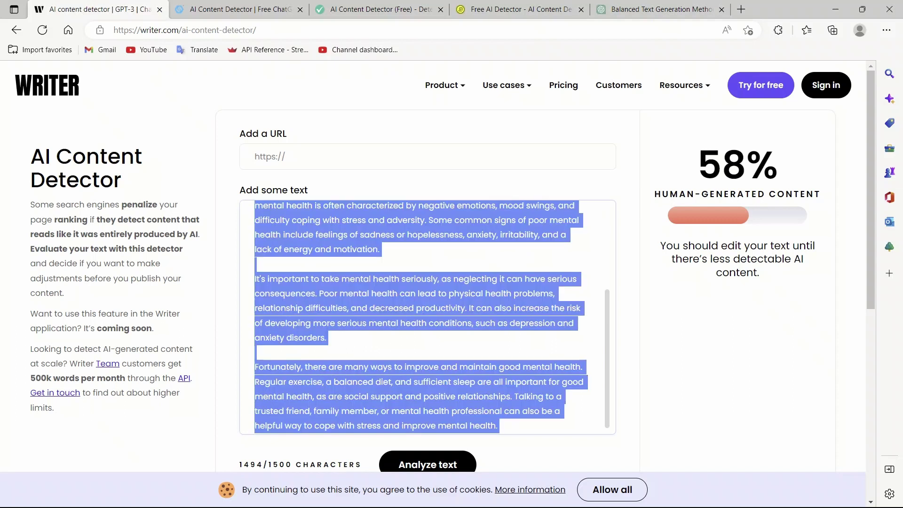
key("ctrl+v")
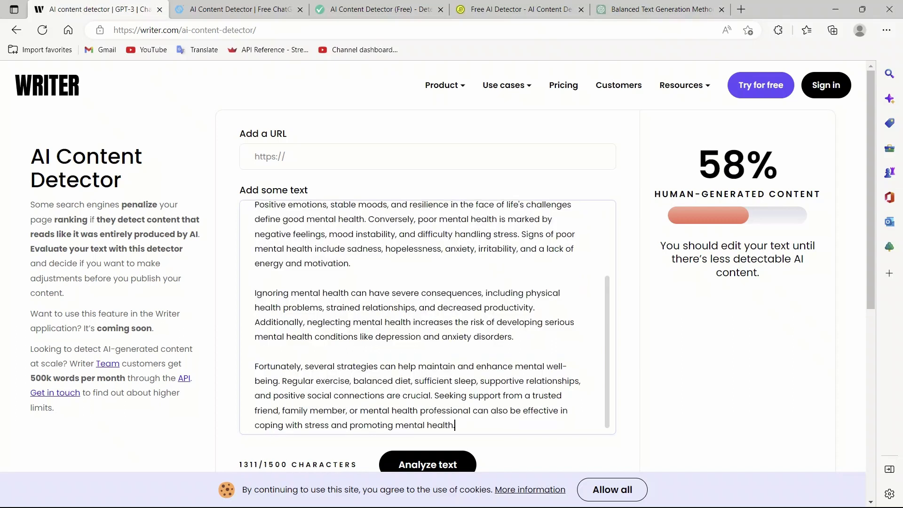
left_click(451, 464)
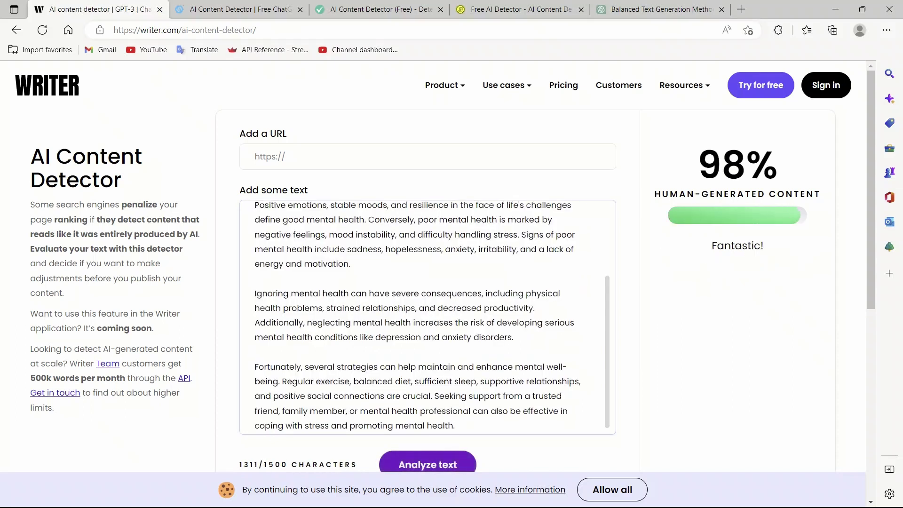
left_click_drag(698, 159, 814, 195)
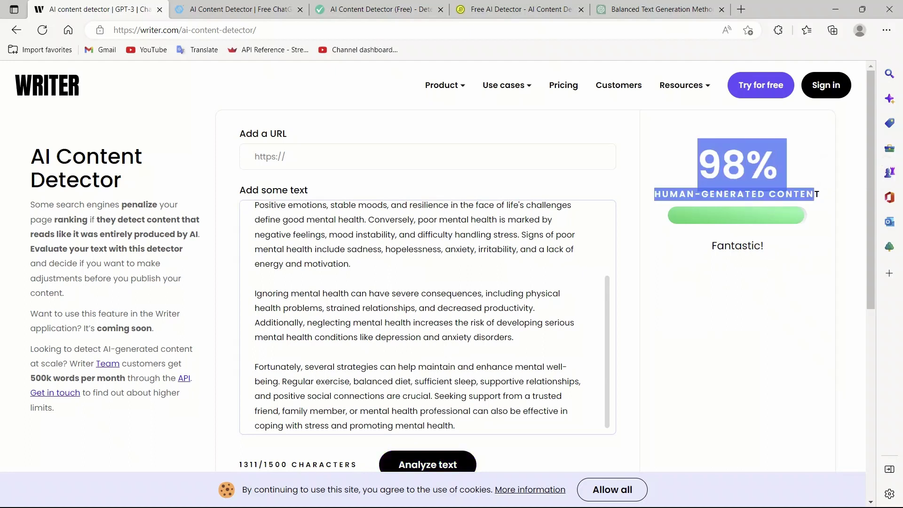
left_click_drag(698, 162, 778, 162)
double_click(767, 194)
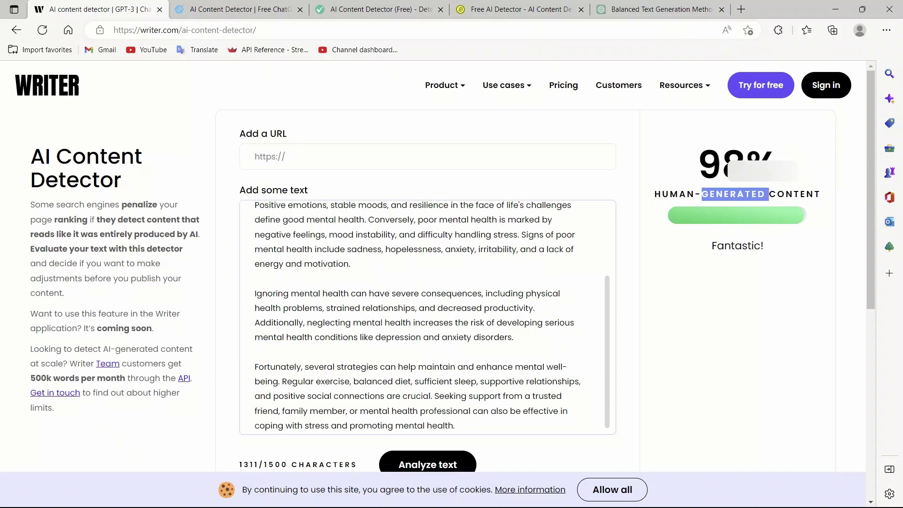
triple_click(738, 194)
key("ctrl+Tab")
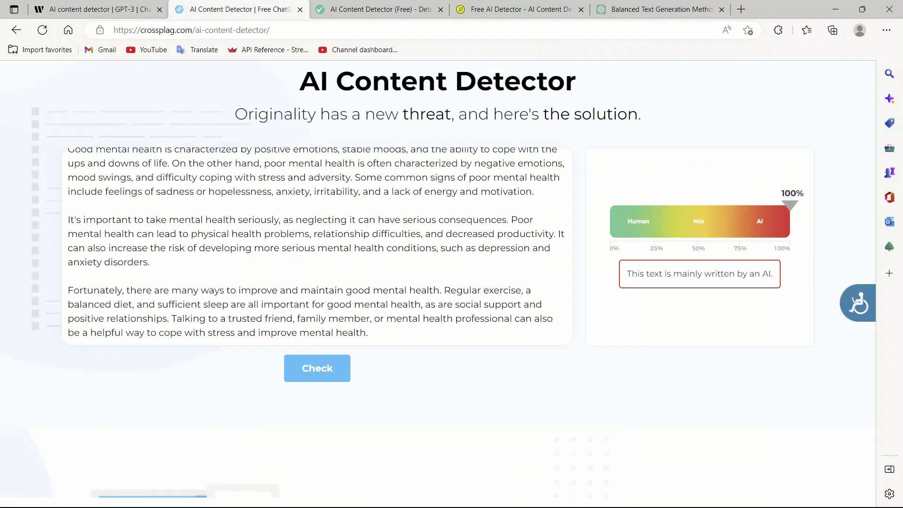
Replace Crossplag's text with the rewritten article and run its AI check.
key("ctrl+a")
key("ctrl+v")
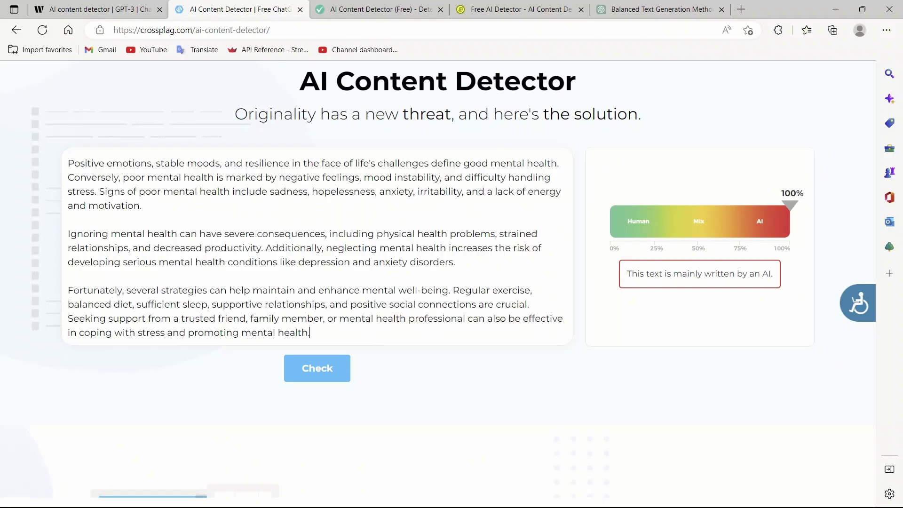
left_click(317, 367)
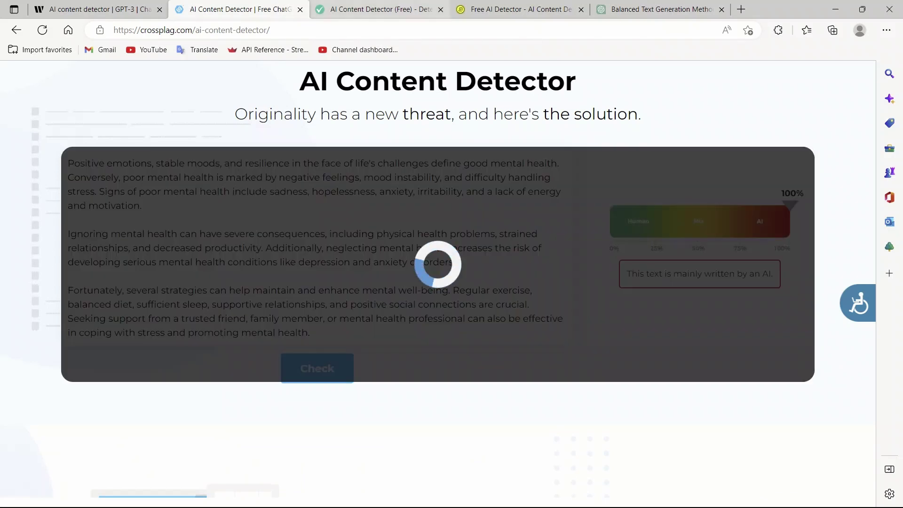
key("ctrl+Tab")
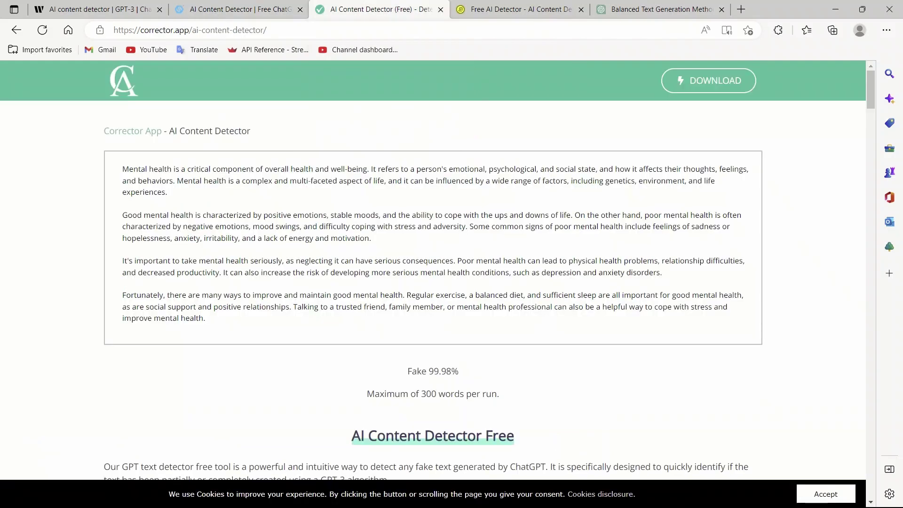
Paste the rewrite into Corrector App, highlighting Fake 0.46% and Crossplag's mainly-human verdict.
key("ctrl+a")
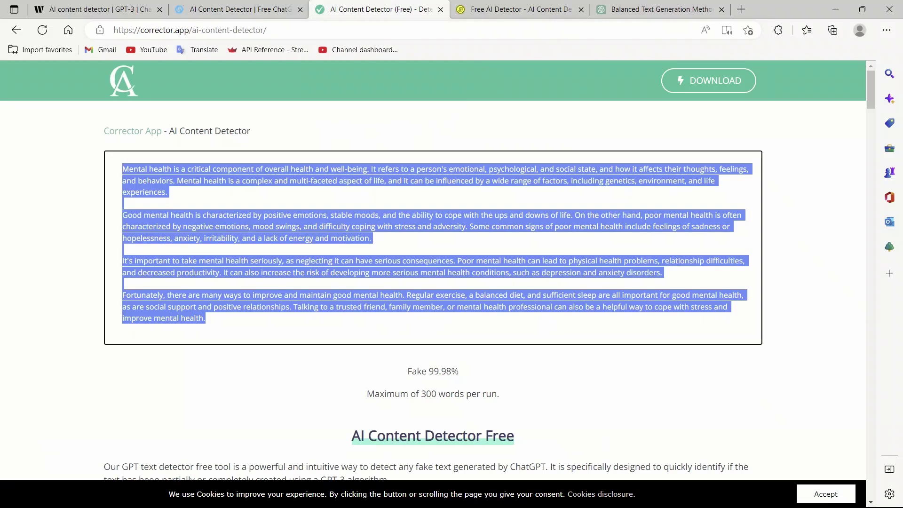
key("ctrl+v")
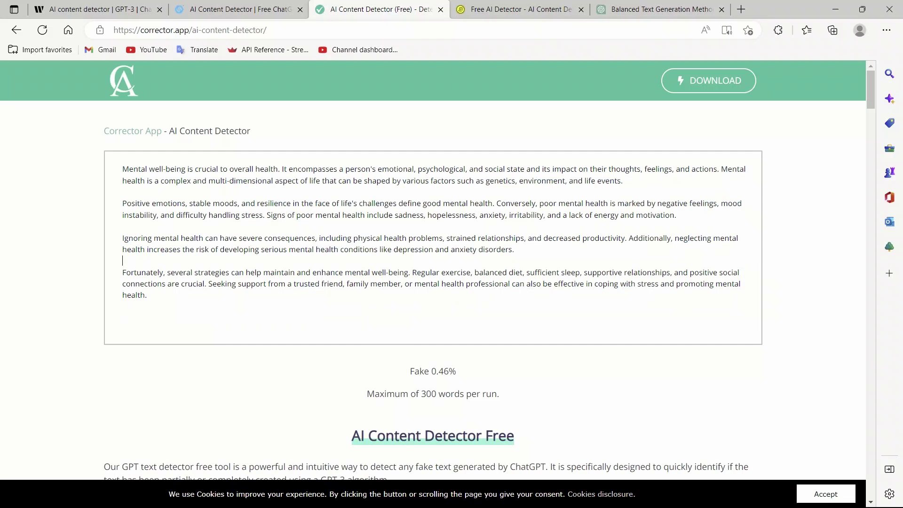
left_click_drag(410, 371, 455, 371)
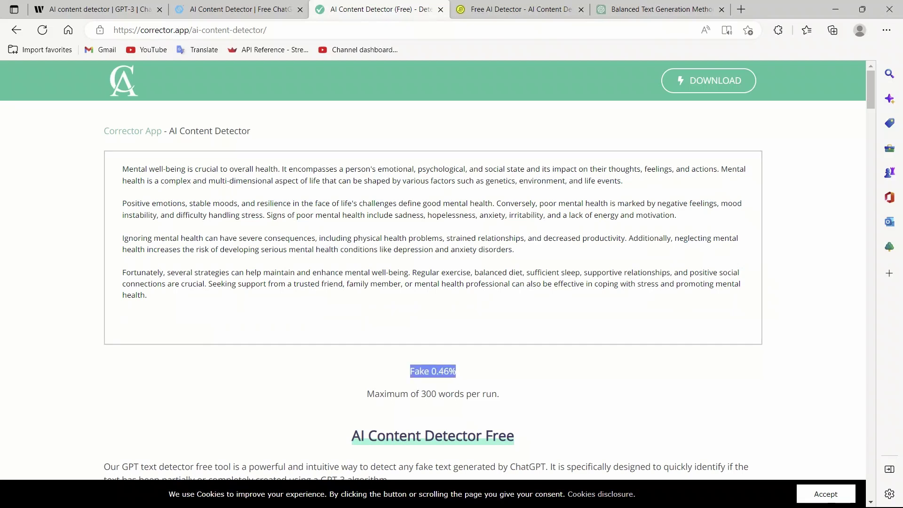
triple_click(245, 174)
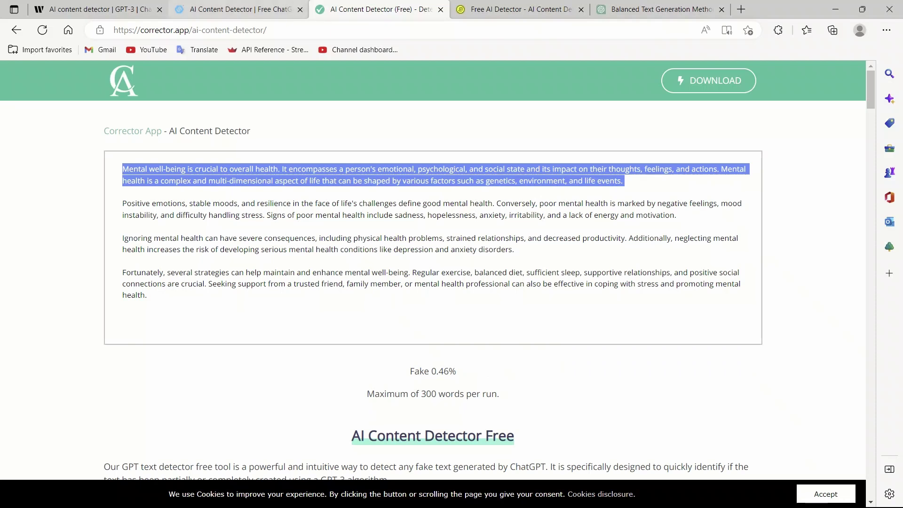
key("ctrl+shift+Tab")
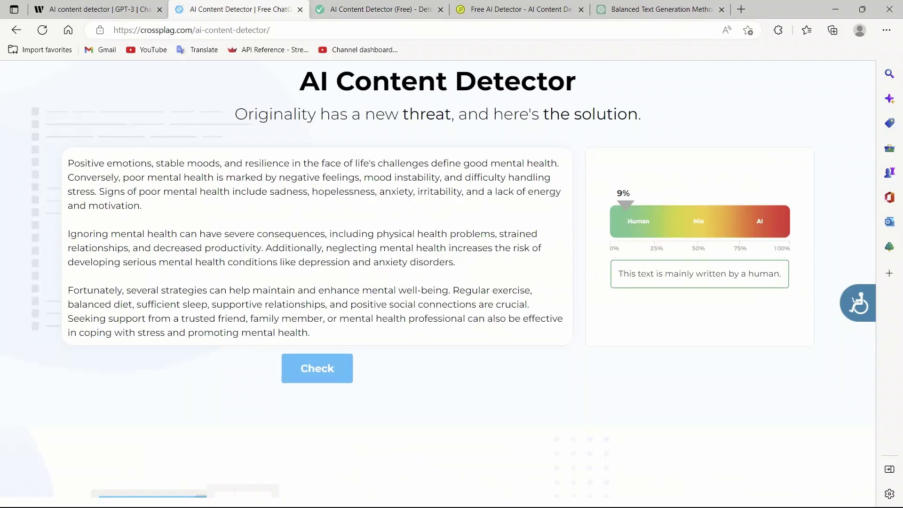
left_click_drag(618, 274, 779, 273)
key("ctrl+Tab")
key("ctrl+Tab")
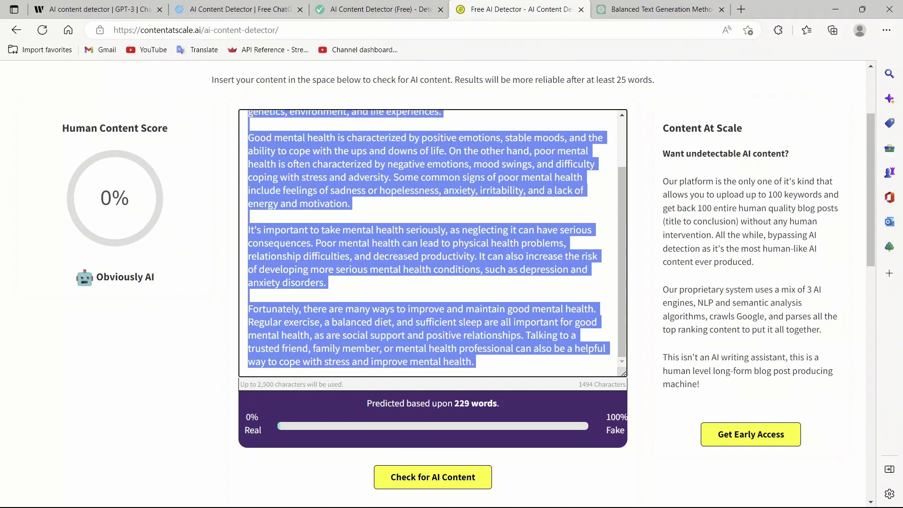
Paste the rewritten article into Content at Scale and check it, scoring 91% human with 'Looks great!'.
key("ctrl+v")
left_click(433, 477)
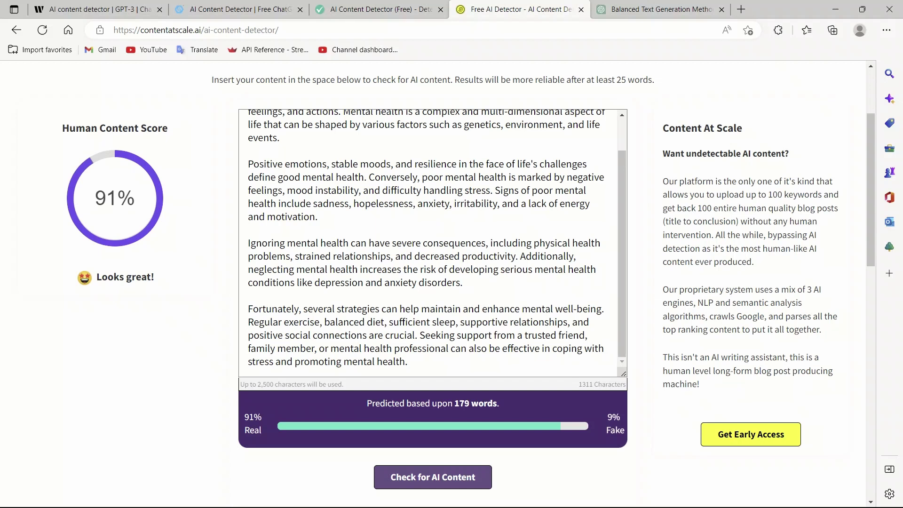
double_click(115, 198)
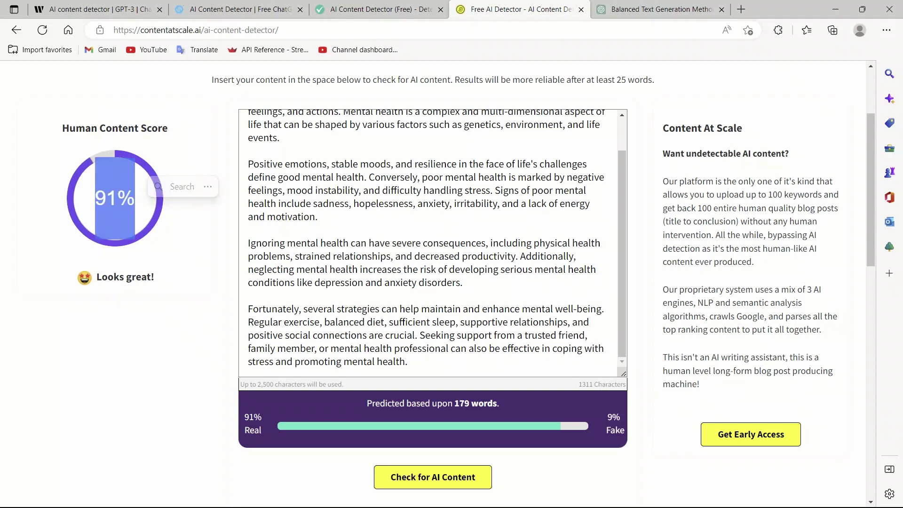
left_click_drag(154, 278, 95, 277)
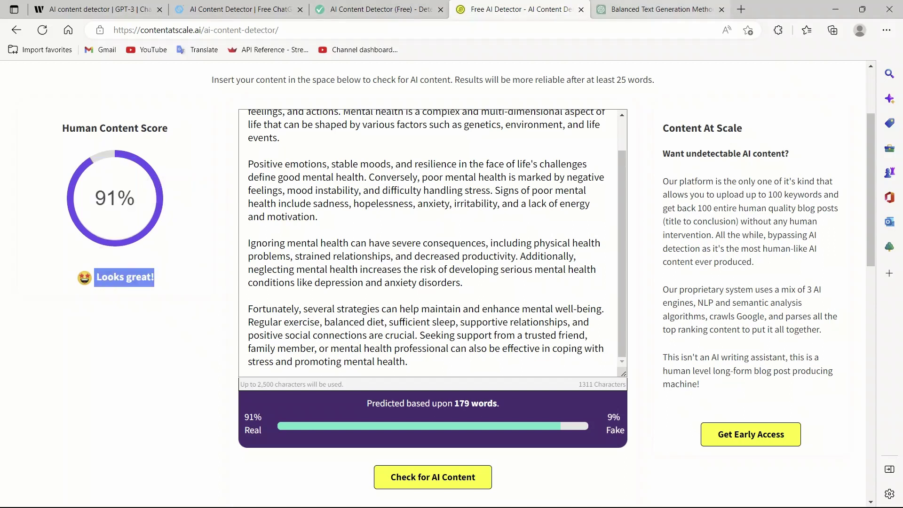
left_click(658, 9)
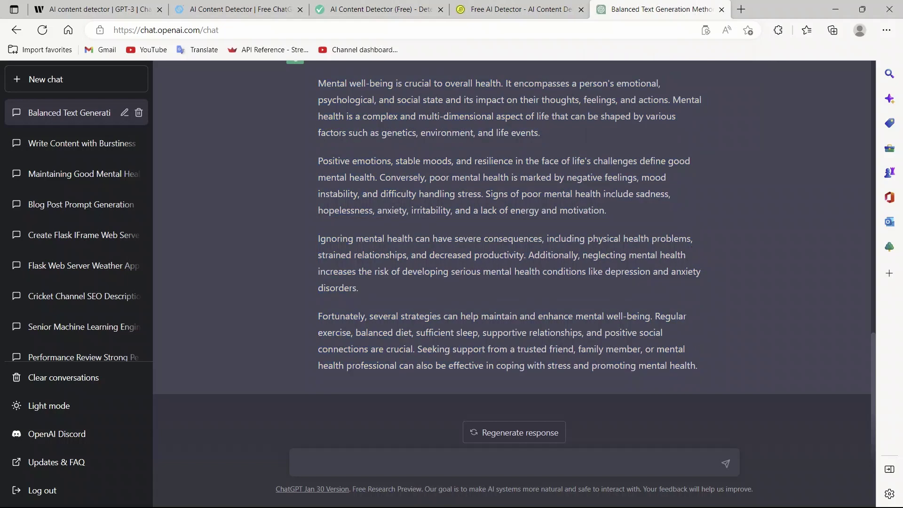
Reread the 'Imagine you are a content generator' prompt, then revisit the 91% human detector result.
scroll(511, 253, "up", 5)
scroll(512, 254, "up", 2)
scroll(512, 254, "down", 5)
scroll(511, 254, "up", 1)
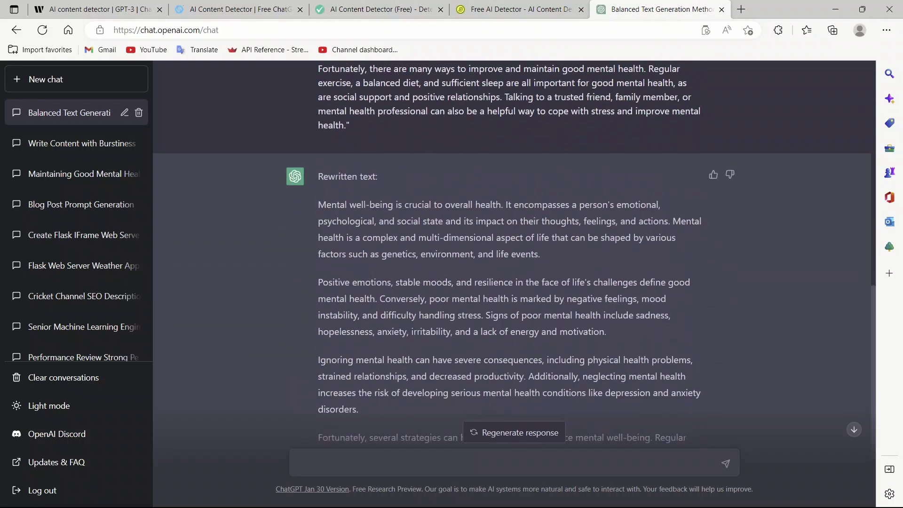
scroll(512, 254, "up", 5)
scroll(511, 254, "up", 4)
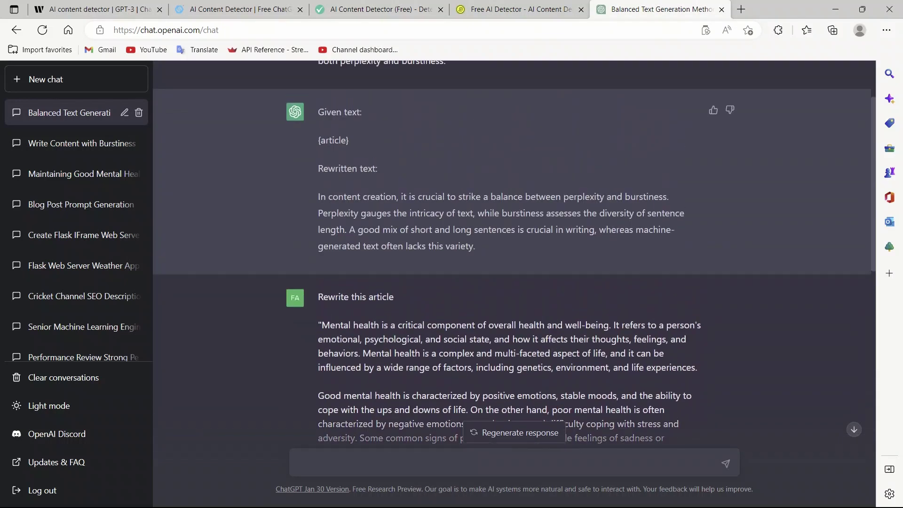
scroll(512, 254, "up", 2)
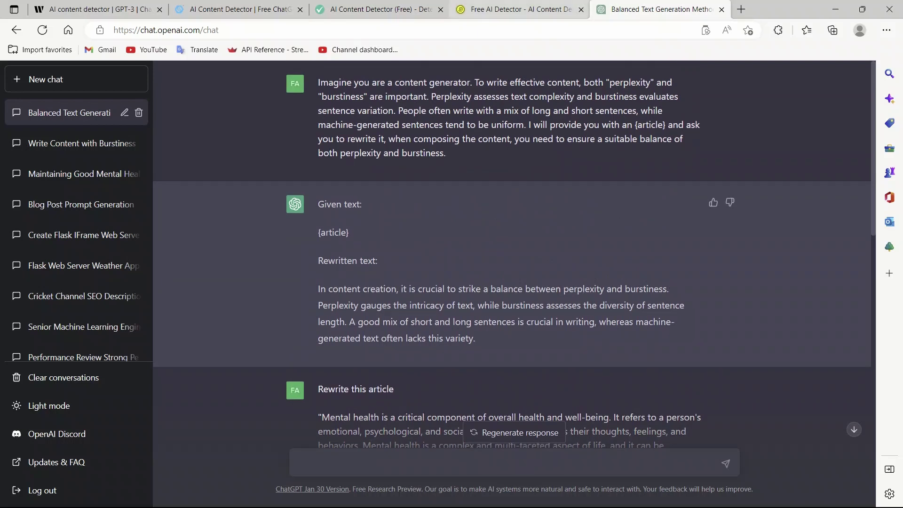
left_click(517, 9)
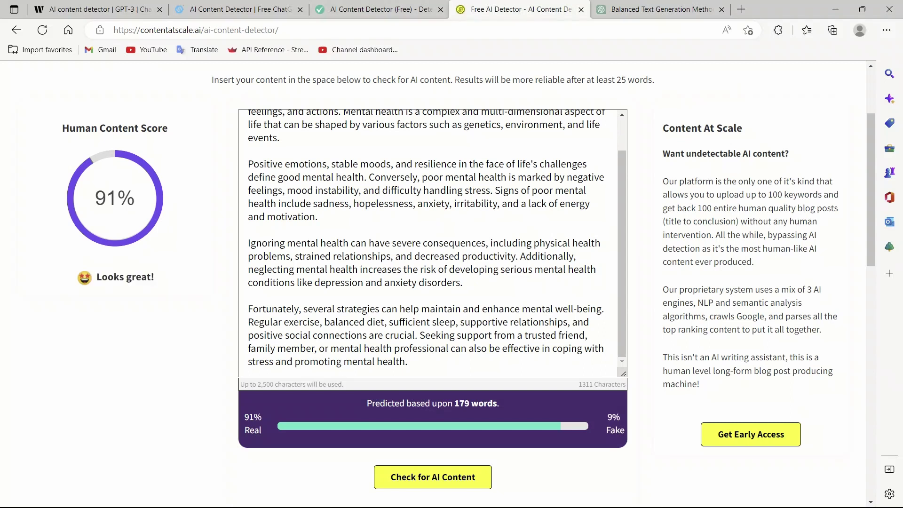
triple_click(324, 80)
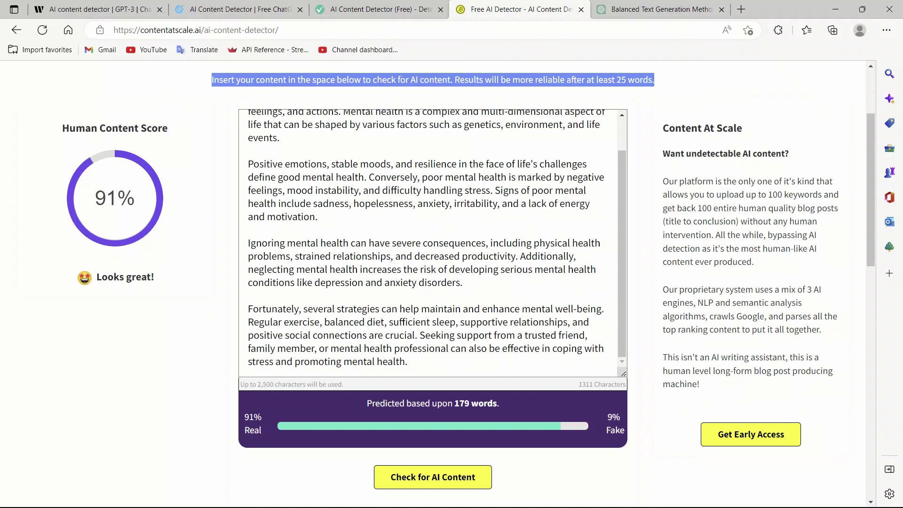